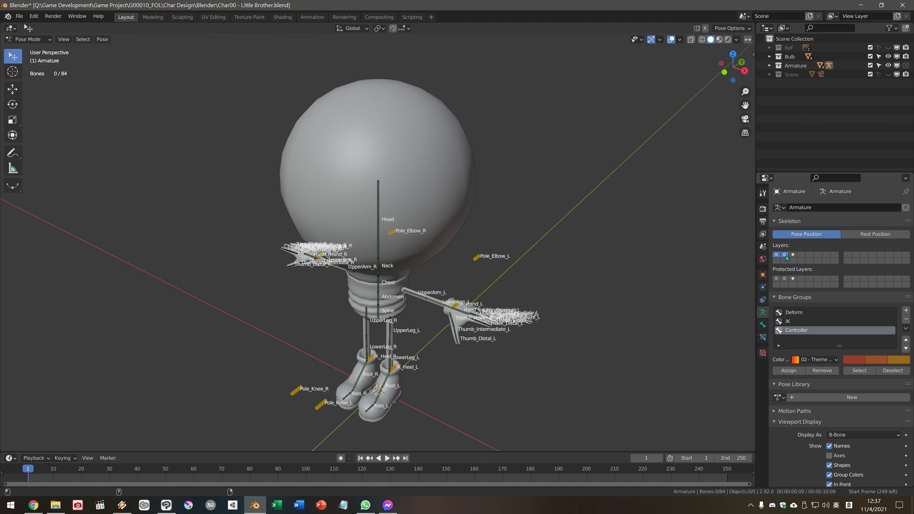
Step: Show only bone layer 3's controller bones, hiding layers 1 and 2 and bone names
{"action": "left_click", "coordinate": [793, 255]}
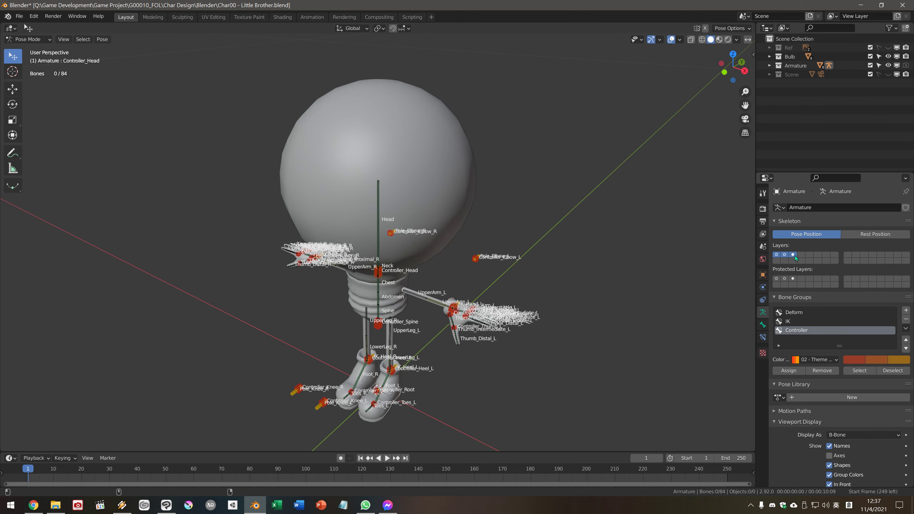
{"action": "left_click", "coordinate": [777, 256], "text": "shift"}
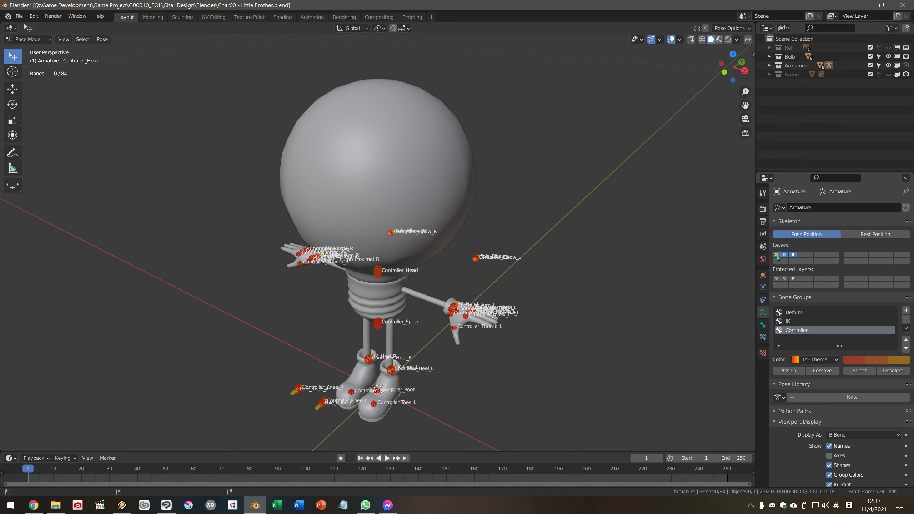
{"action": "left_click", "coordinate": [785, 255], "text": "shift"}
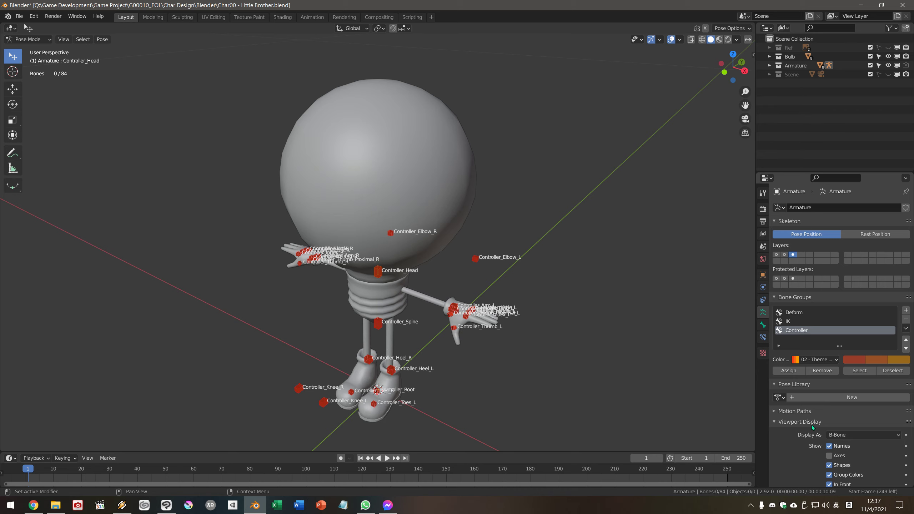
{"action": "left_click", "coordinate": [830, 446]}
{"action": "middle_click_drag", "start_coordinate": [520, 347], "coordinate": [480, 357]}
Step: Circle-select the left hand controllers, frame them, and pick the index finger controller
{"action": "key", "text": "c"}
{"action": "key", "text": "Escape"}
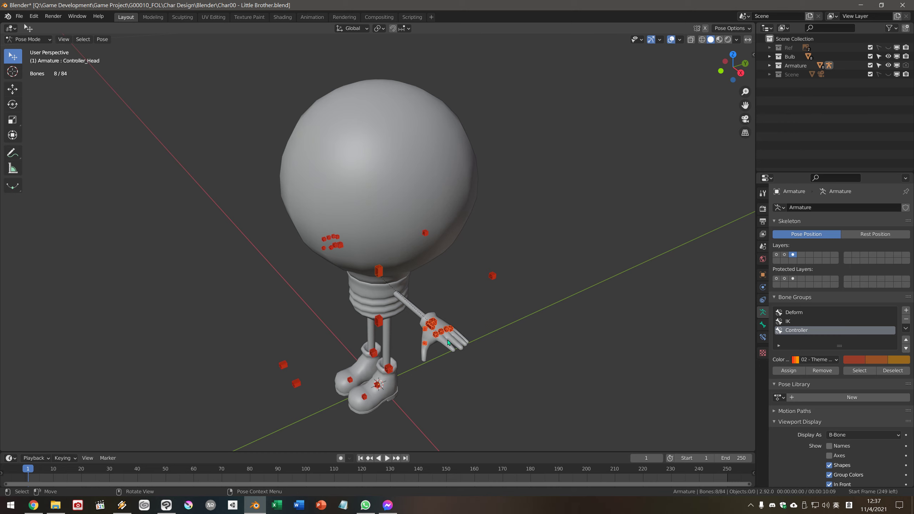
{"action": "key", "text": "KP_Decimal"}
{"action": "scroll", "coordinate": [473, 312], "scroll_direction": "down", "scroll_amount": 3}
{"action": "scroll", "coordinate": [458, 303], "scroll_direction": "down", "scroll_amount": 2}
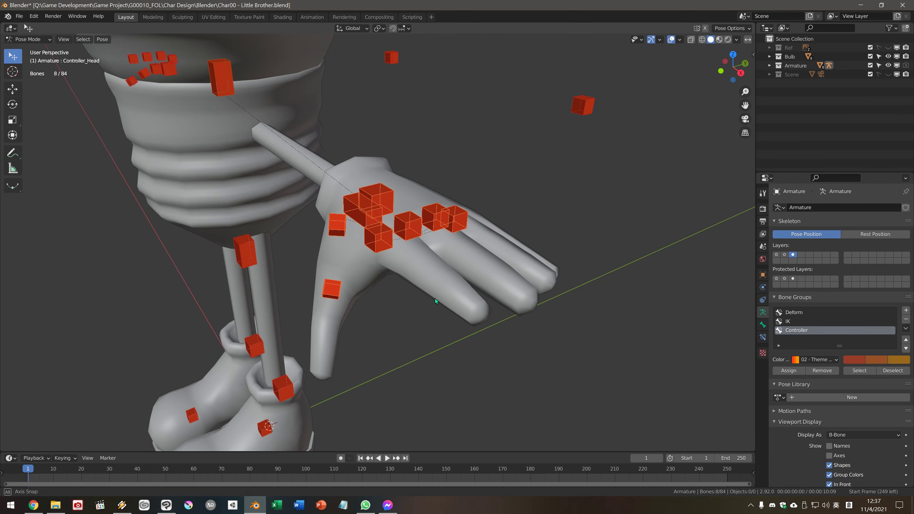
{"action": "middle_click_drag", "start_coordinate": [434, 299], "coordinate": [416, 349]}
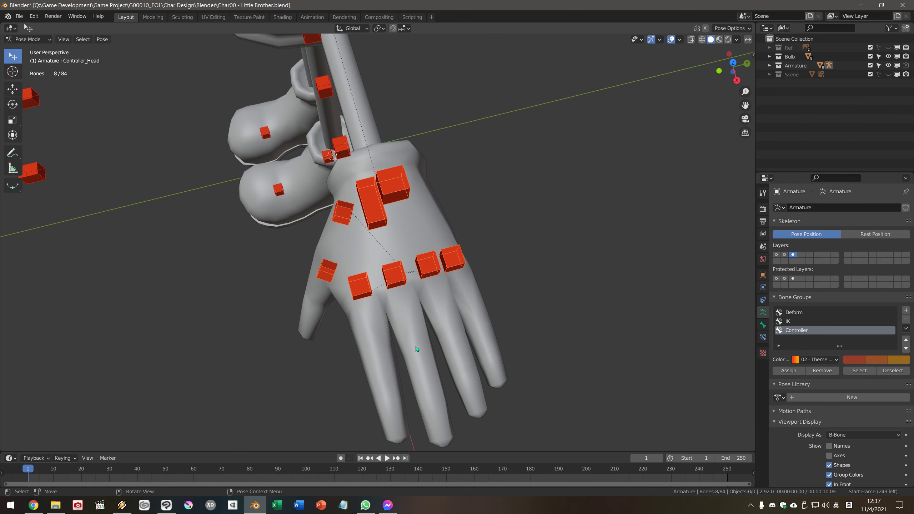
{"action": "left_click", "coordinate": [364, 291]}
{"action": "middle_click_drag", "start_coordinate": [365, 291], "coordinate": [568, 316]}
Step: Bend the left index finger slightly, then try and cancel a local X rotation
{"action": "key", "text": "r"}
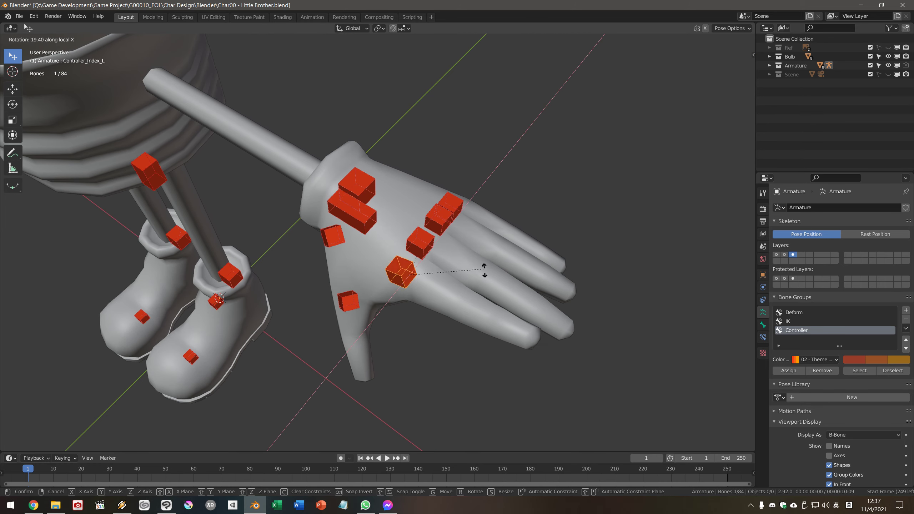
{"action": "left_click", "coordinate": [491, 292]}
{"action": "middle_click_drag", "start_coordinate": [492, 292], "coordinate": [593, 293]}
{"action": "key", "text": "r"}
{"action": "key", "text": "x"}
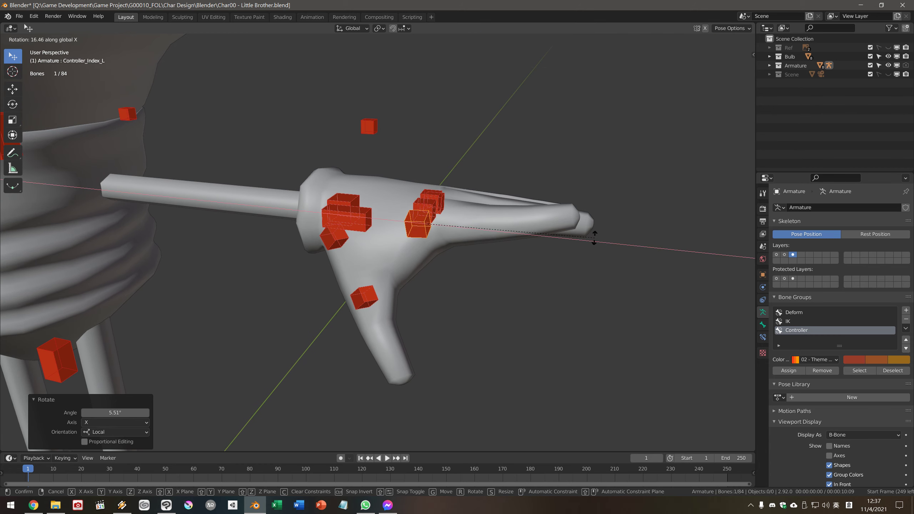
{"action": "key", "text": "x"}
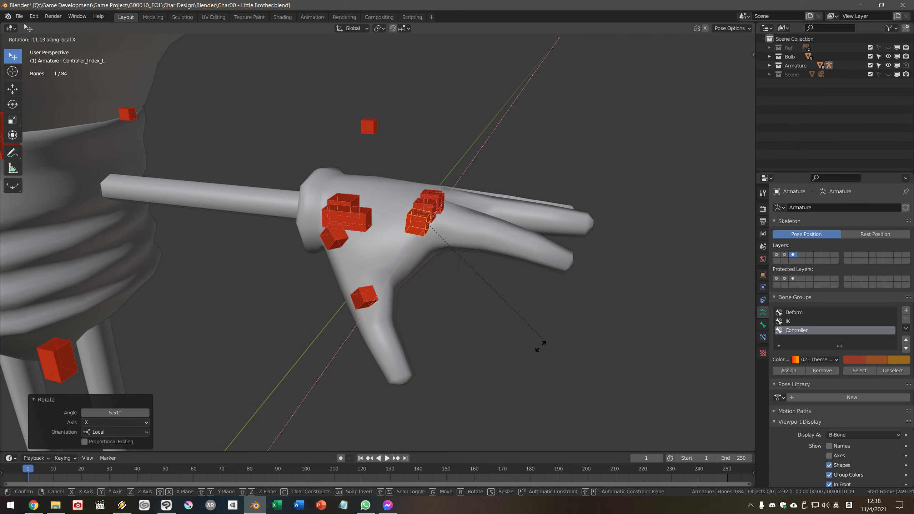
{"action": "key", "text": "Escape"}
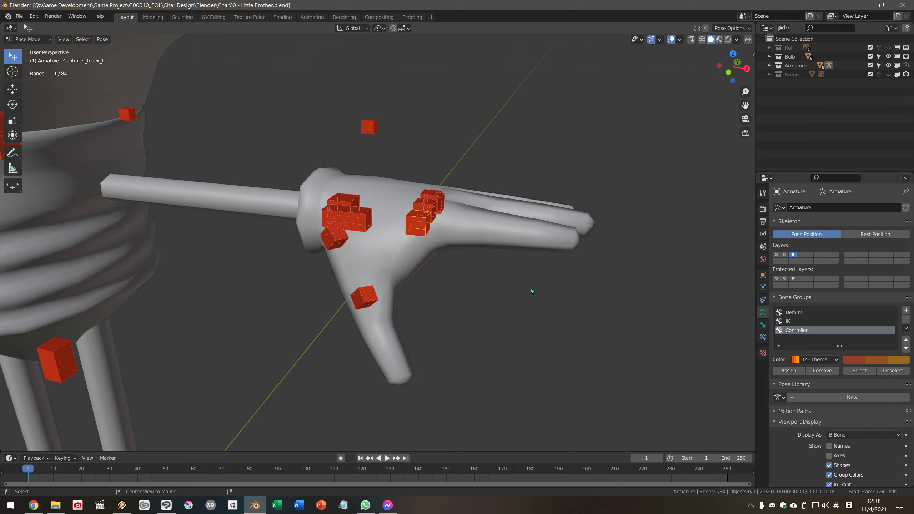
Step: Curl the four left finger controllers down -77.6° on local X, thumb left out
{"action": "middle_click_drag", "start_coordinate": [532, 284], "coordinate": [457, 347]}
{"action": "key", "text": "r"}
{"action": "key", "text": "z"}
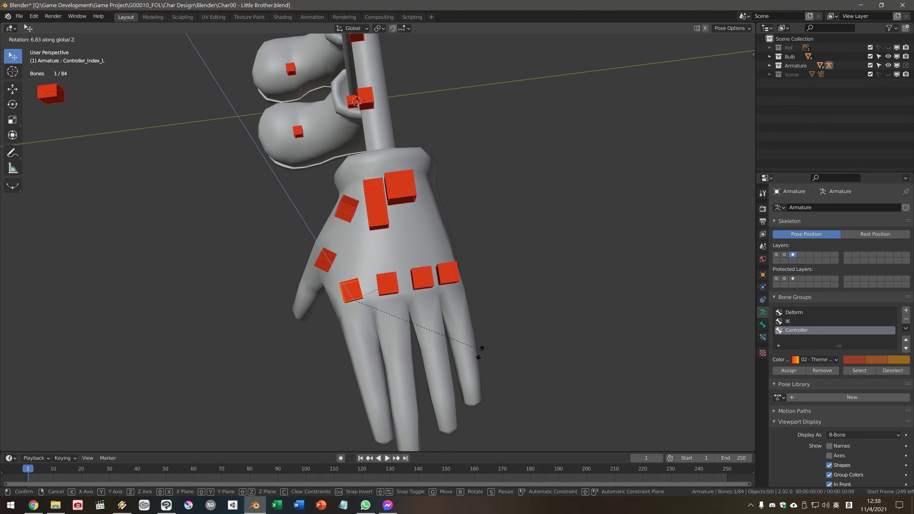
{"action": "key", "text": "Escape"}
{"action": "middle_click_drag", "start_coordinate": [455, 292], "coordinate": [579, 305]}
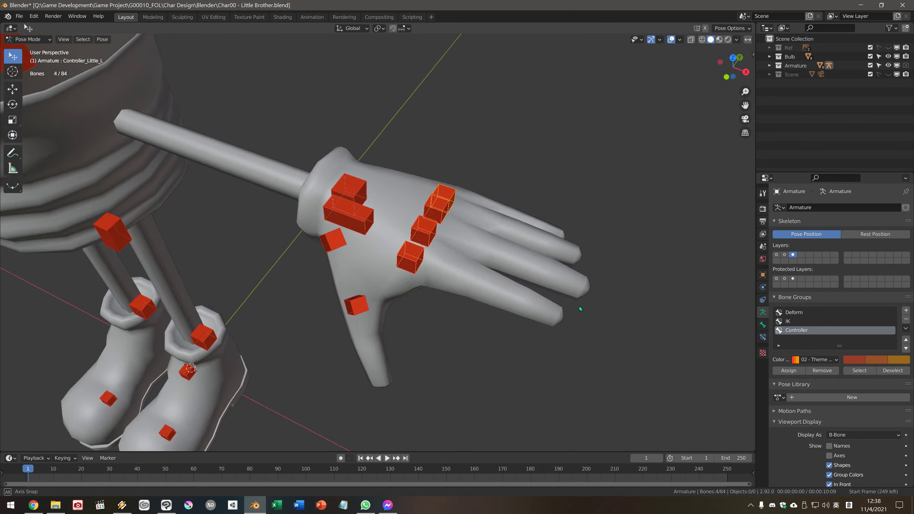
{"action": "key", "text": "r"}
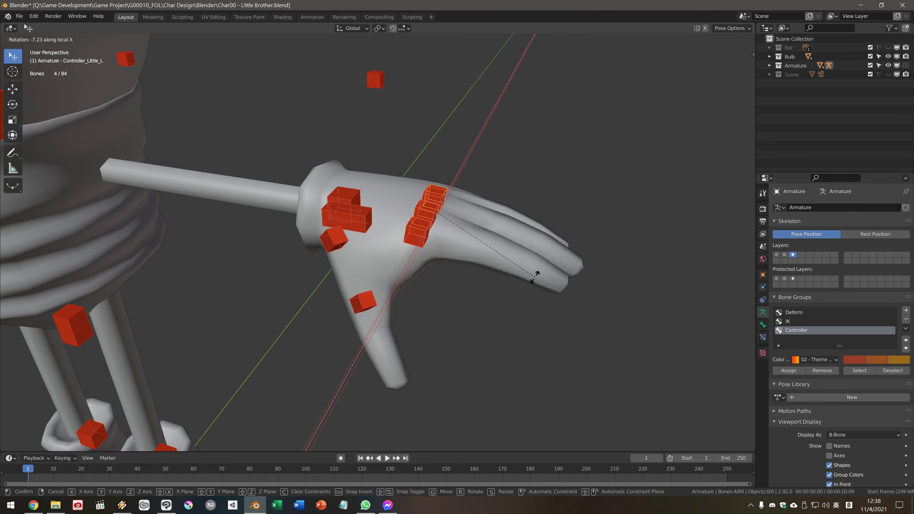
{"action": "left_click", "coordinate": [411, 319]}
{"action": "mouse_move", "coordinate": [410, 319]}
{"action": "middle_mouse_down"}
{"action": "mouse_move", "coordinate": [475, 302]}
{"action": "mouse_move", "coordinate": [495, 324]}
{"action": "mouse_move", "coordinate": [334, 230]}
{"action": "middle_mouse_up"}
{"action": "left_click", "coordinate": [335, 283]}
Step: Rotate the left thumb base controller, swinging it across the palm on local Z
{"action": "left_click", "coordinate": [335, 230]}
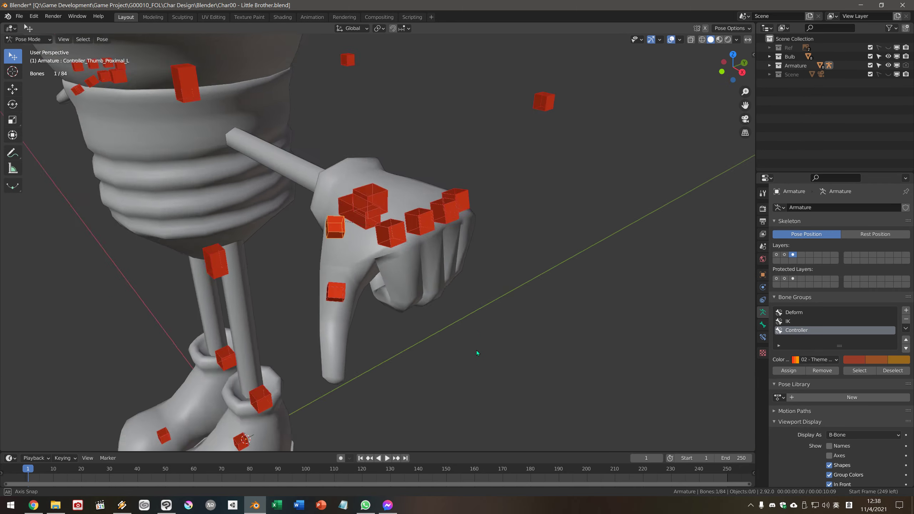
{"action": "middle_click_drag", "start_coordinate": [477, 350], "coordinate": [457, 275]}
{"action": "key", "text": "r"}
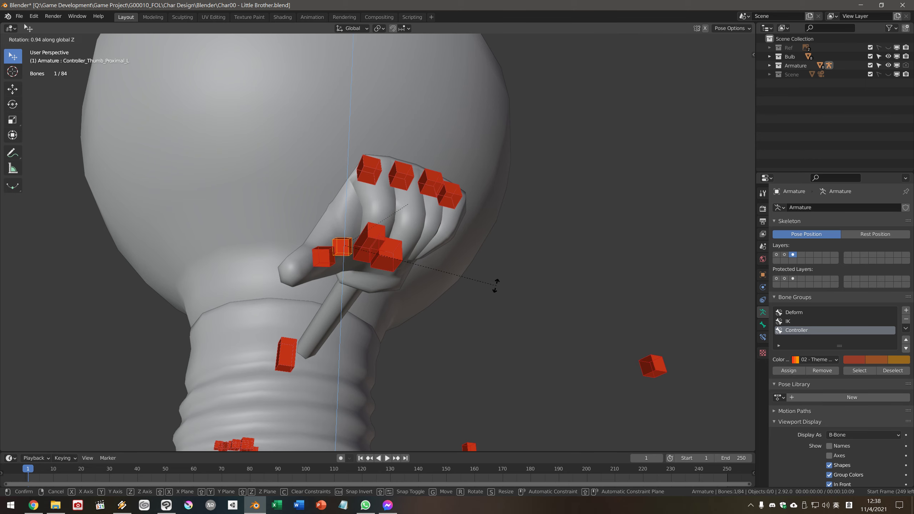
{"action": "left_click", "coordinate": [511, 270]}
{"action": "middle_click_drag", "start_coordinate": [516, 324], "coordinate": [507, 298]}
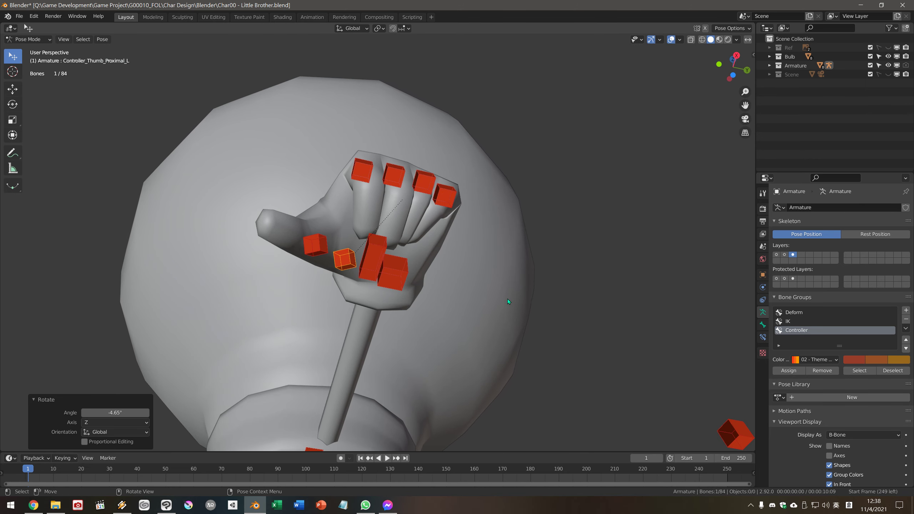
{"action": "key", "text": "r"}
{"action": "key", "text": "z"}
{"action": "key", "text": "z"}
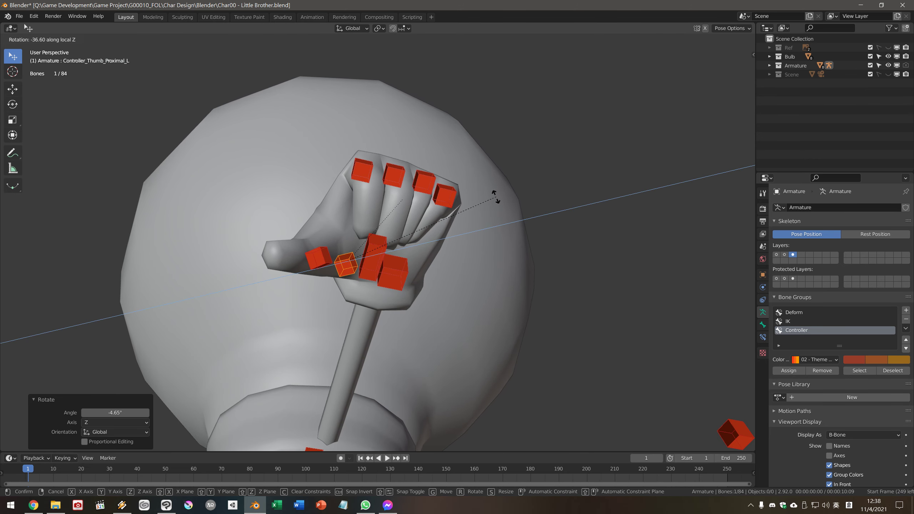
{"action": "left_click", "coordinate": [496, 196]}
Step: Bend the left thumb tip inward around its X axis
{"action": "left_click", "coordinate": [324, 263]}
{"action": "middle_click_drag", "start_coordinate": [324, 263], "coordinate": [491, 276]}
{"action": "key", "text": "r"}
{"action": "key", "text": "x"}
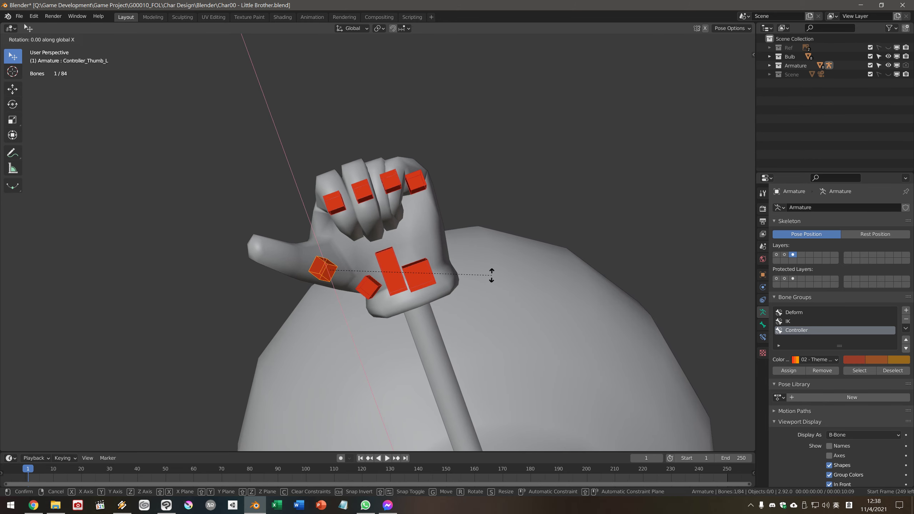
{"action": "left_click", "coordinate": [395, 387]}
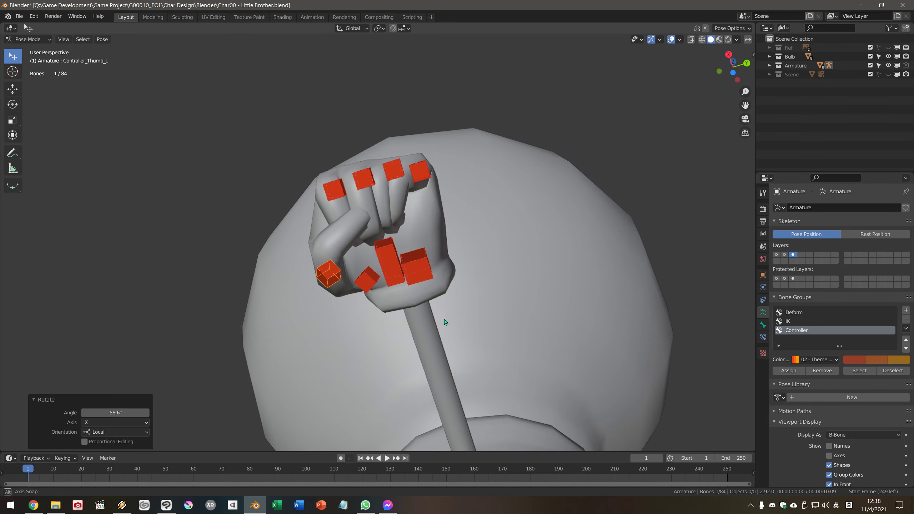
{"action": "middle_click_drag", "start_coordinate": [394, 387], "coordinate": [326, 281]}
Step: Twist the left thumb base -16.1° so it tucks over the fingers
{"action": "left_click", "coordinate": [327, 283]}
{"action": "middle_click_drag", "start_coordinate": [469, 292], "coordinate": [493, 295]}
{"action": "key", "text": "r"}
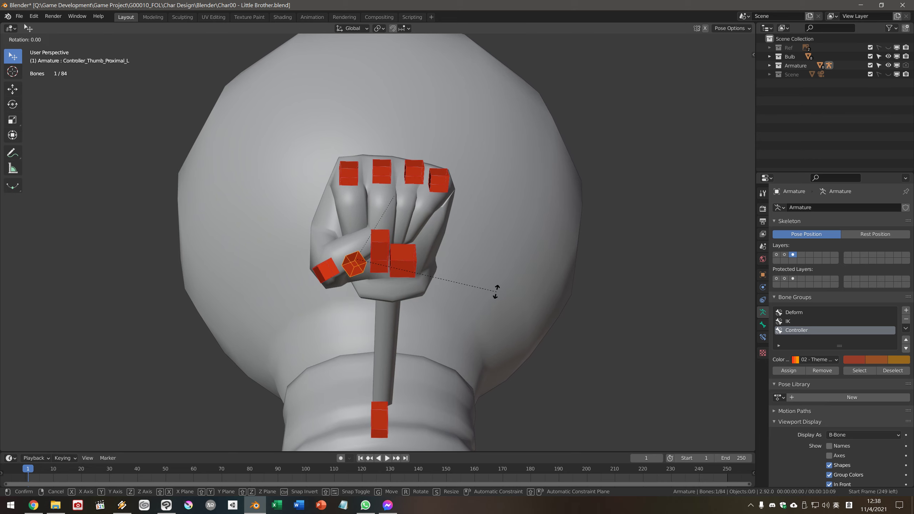
{"action": "left_click", "coordinate": [494, 337]}
{"action": "mouse_move", "coordinate": [491, 349]}
{"action": "middle_mouse_down"}
{"action": "mouse_move", "coordinate": [466, 315]}
{"action": "mouse_move", "coordinate": [536, 369]}
{"action": "mouse_move", "coordinate": [585, 424]}
{"action": "mouse_move", "coordinate": [575, 413]}
{"action": "mouse_move", "coordinate": [535, 409]}
{"action": "middle_mouse_up"}
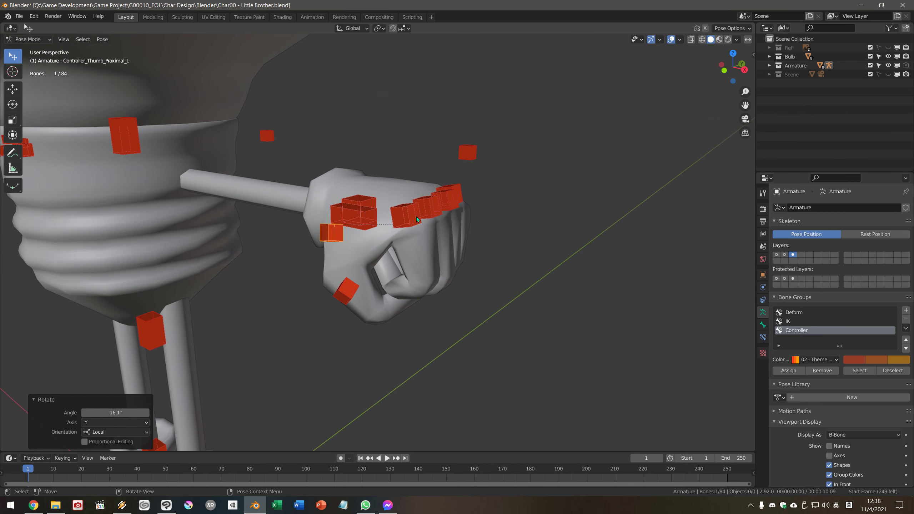
Step: Add the middle finger controller and rotate the selected fingers -8.31° on X
{"action": "left_click", "coordinate": [430, 216], "text": "shift"}
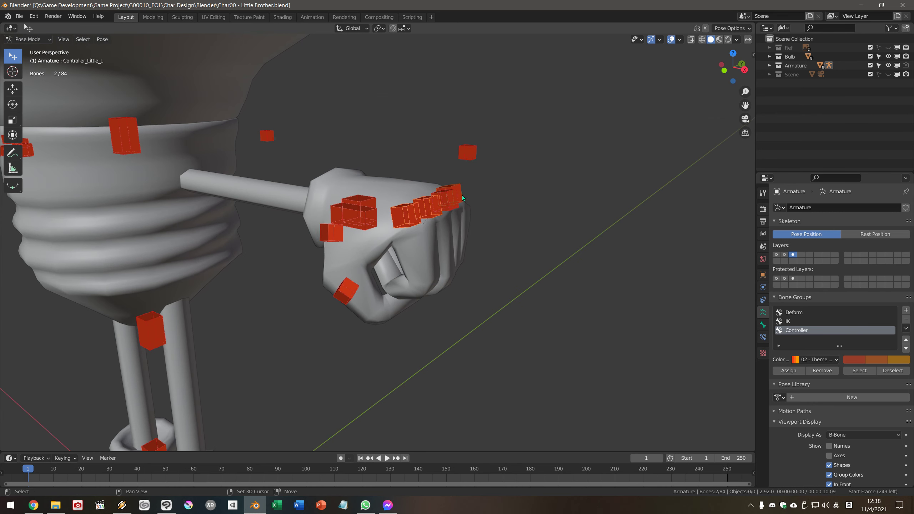
{"action": "middle_click_drag", "start_coordinate": [464, 219], "coordinate": [541, 264]}
{"action": "key", "text": "r"}
{"action": "key", "text": "x"}
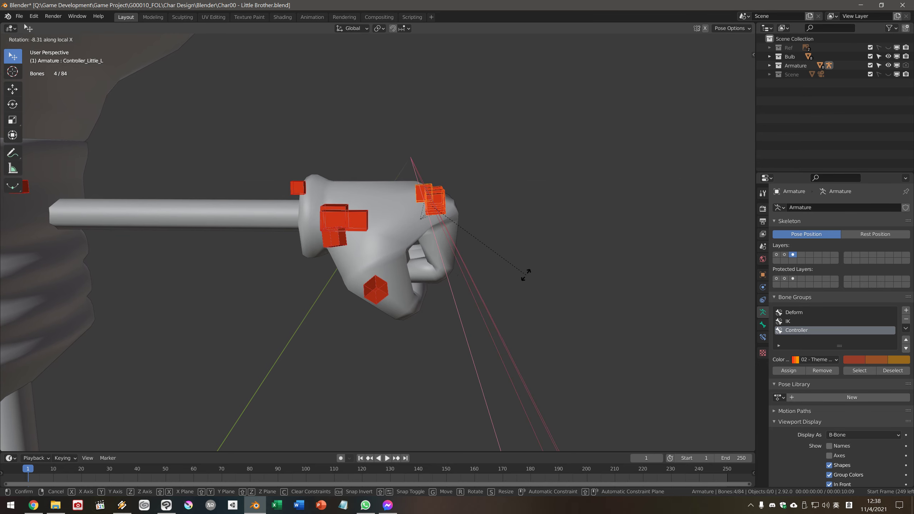
{"action": "left_click", "coordinate": [526, 274]}
{"action": "mouse_move", "coordinate": [526, 275]}
{"action": "middle_mouse_down"}
{"action": "mouse_move", "coordinate": [508, 304]}
{"action": "mouse_move", "coordinate": [474, 301]}
{"action": "mouse_move", "coordinate": [428, 316]}
{"action": "mouse_move", "coordinate": [451, 315]}
{"action": "mouse_move", "coordinate": [490, 374]}
{"action": "mouse_move", "coordinate": [554, 329]}
{"action": "mouse_move", "coordinate": [514, 283]}
{"action": "middle_mouse_up"}
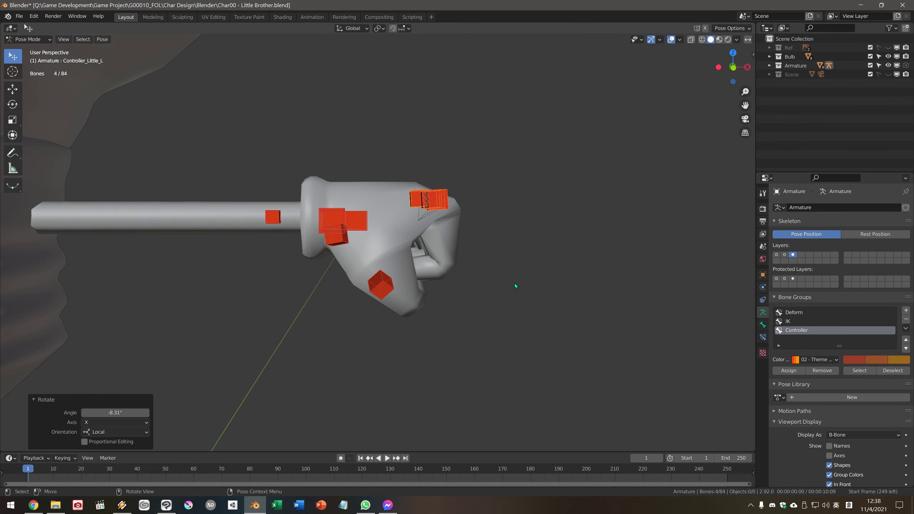
Step: Rotate the left hand controller 21°
{"action": "left_click", "coordinate": [362, 228]}
{"action": "key", "text": "r"}
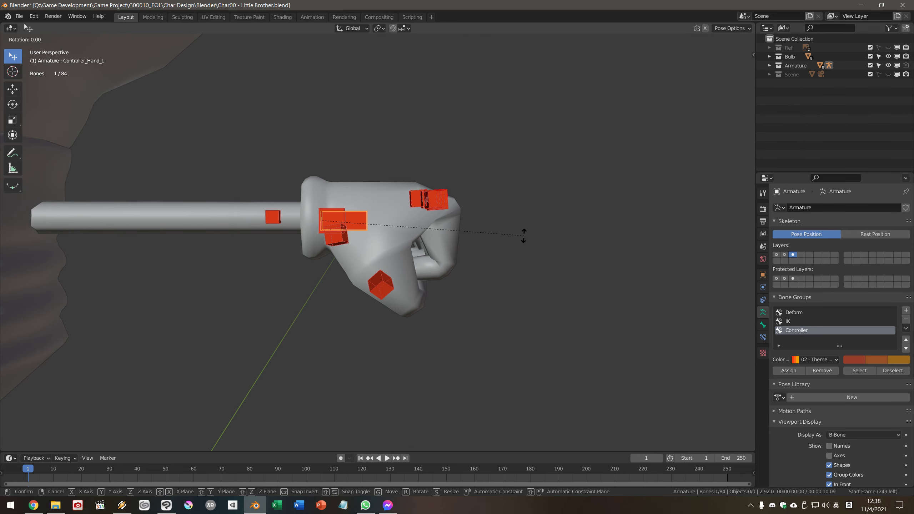
{"action": "left_click", "coordinate": [498, 302]}
{"action": "middle_click_drag", "start_coordinate": [524, 306], "coordinate": [489, 344]}
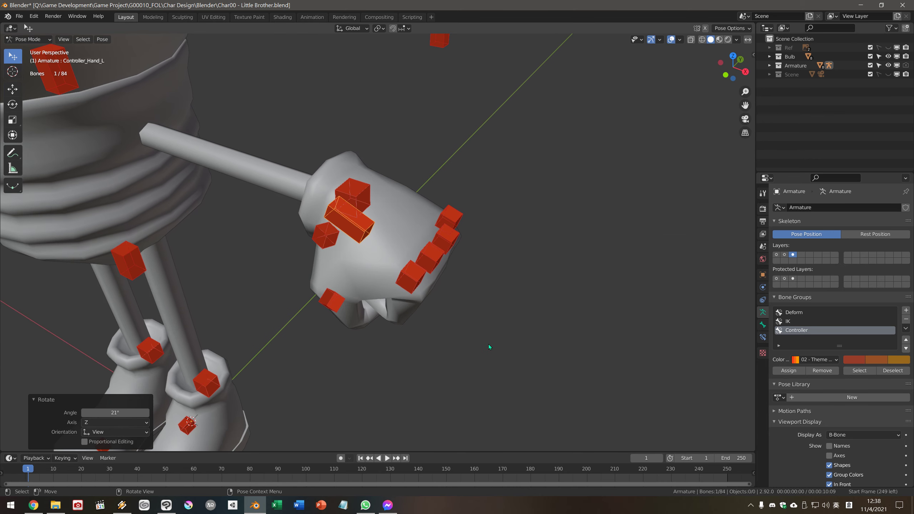
Step: Undo a stray attempt and rotate Controller_Hand_L about its local Z axis
{"action": "key", "text": "r"}
{"action": "right_click", "coordinate": [489, 344]}
{"action": "key", "text": "ctrl+z"}
{"action": "key", "text": "r"}
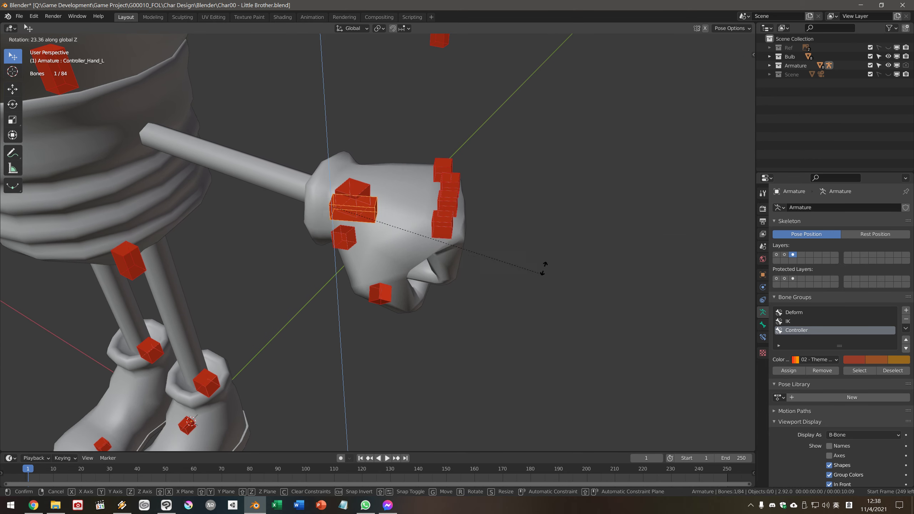
{"action": "right_click", "coordinate": [472, 347]}
{"action": "key", "text": "r"}
{"action": "key", "text": "y"}
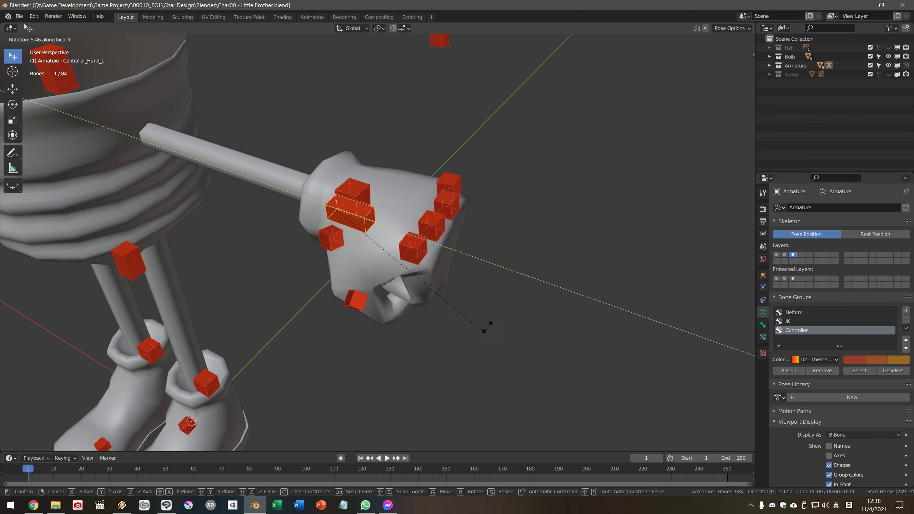
{"action": "key", "text": "z"}
{"action": "key", "text": "z"}
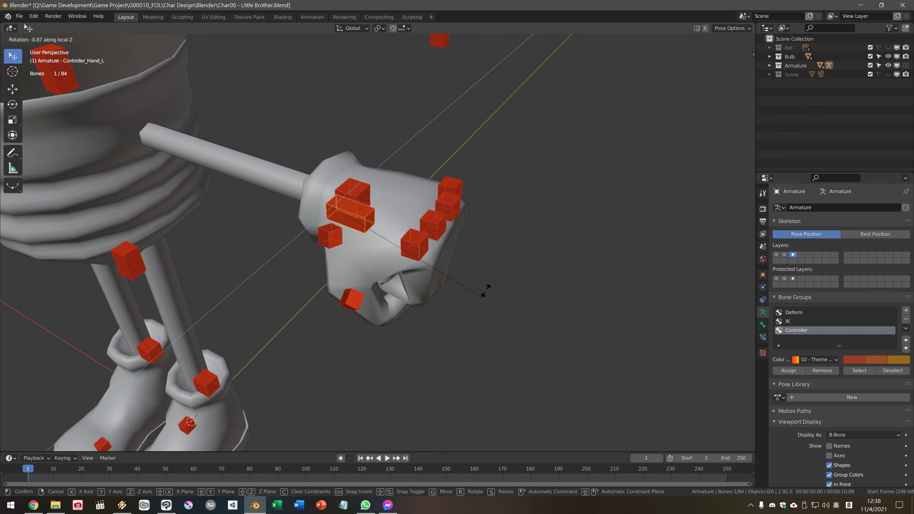
{"action": "left_click", "coordinate": [452, 354]}
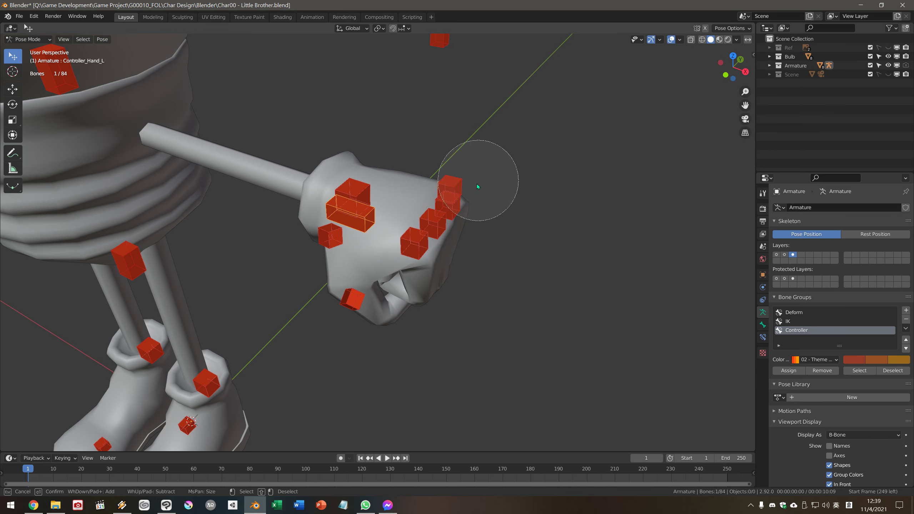
Step: Circle-select the five finger controllers and clear their rotation with Alt+R
{"action": "key", "text": "alt+a"}
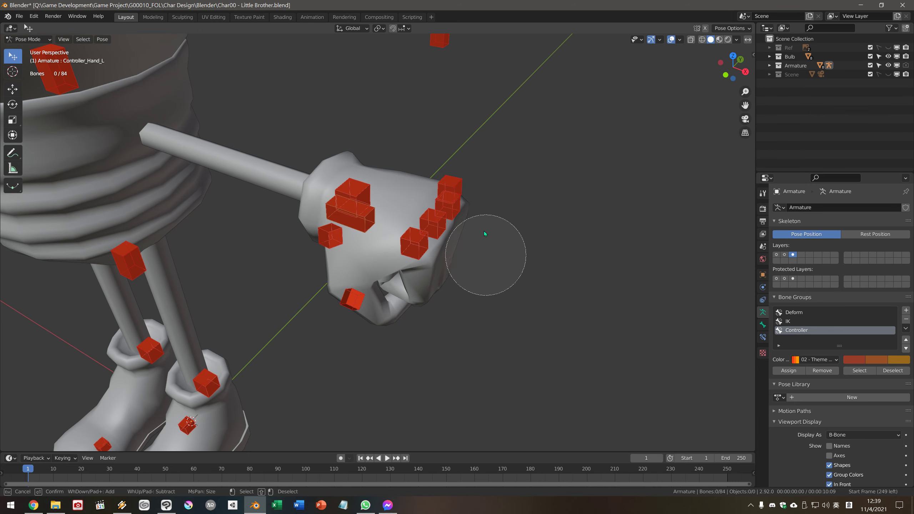
{"action": "left_click_drag", "start_coordinate": [484, 233], "coordinate": [384, 302]}
{"action": "key", "text": "alt+r"}
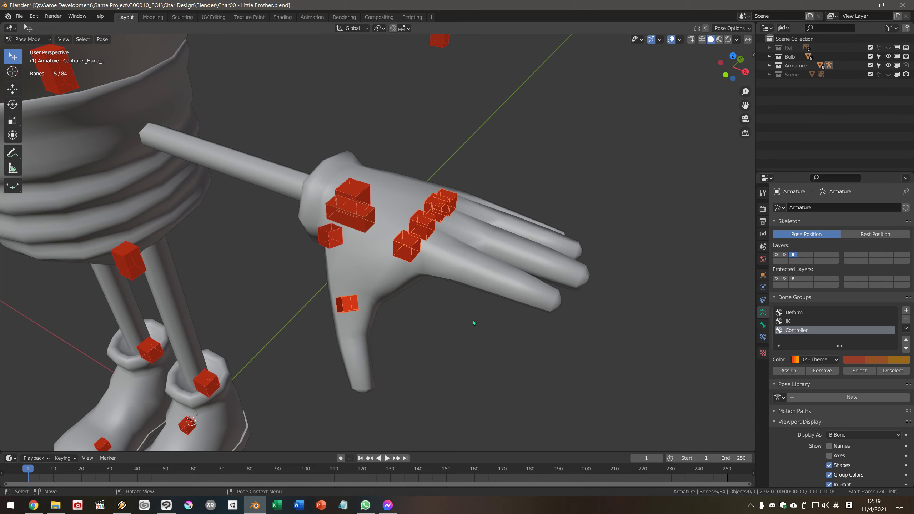
{"action": "key", "text": "alt+a"}
Step: Move the left hand controller to a new position
{"action": "middle_click_drag", "start_coordinate": [460, 298], "coordinate": [417, 296]}
{"action": "mouse_move", "coordinate": [406, 199]}
{"action": "middle_mouse_down"}
{"action": "mouse_move", "coordinate": [475, 321]}
{"action": "mouse_move", "coordinate": [468, 304]}
{"action": "middle_mouse_up"}
{"action": "scroll", "coordinate": [481, 296], "scroll_direction": "down", "scroll_amount": 5}
{"action": "scroll", "coordinate": [468, 304], "scroll_direction": "up", "scroll_amount": 3}
{"action": "middle_click_drag", "start_coordinate": [466, 272], "coordinate": [481, 246]}
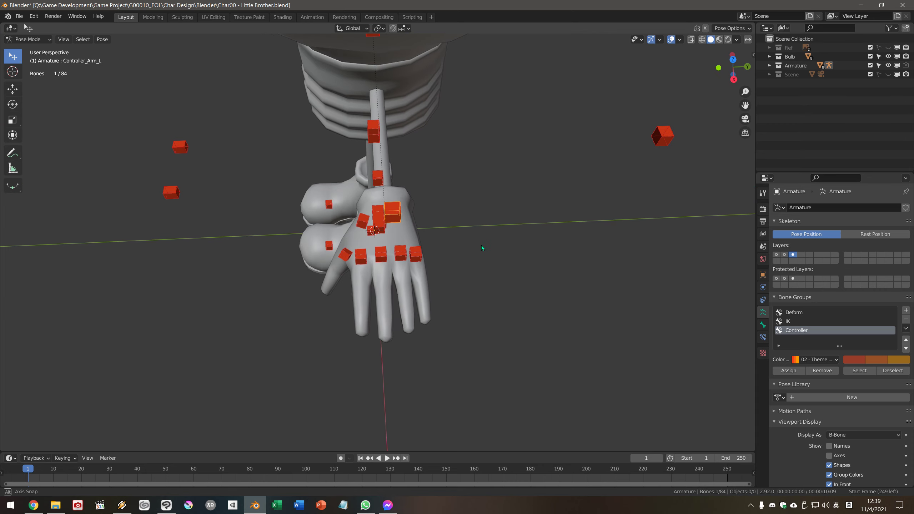
{"action": "key", "text": "g"}
{"action": "left_click", "coordinate": [428, 264]}
Step: Move the left hand controller again, lowering it toward the hip
{"action": "middle_click_drag", "start_coordinate": [428, 264], "coordinate": [538, 214]}
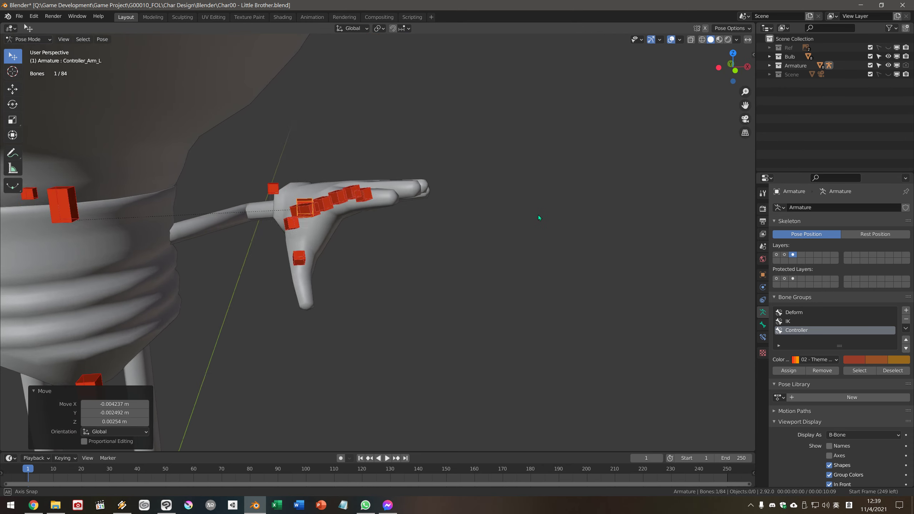
{"action": "scroll", "coordinate": [501, 263], "scroll_direction": "down", "scroll_amount": 3}
{"action": "scroll", "coordinate": [496, 248], "scroll_direction": "down", "scroll_amount": 2}
{"action": "key", "text": "g"}
{"action": "left_click", "coordinate": [487, 304]}
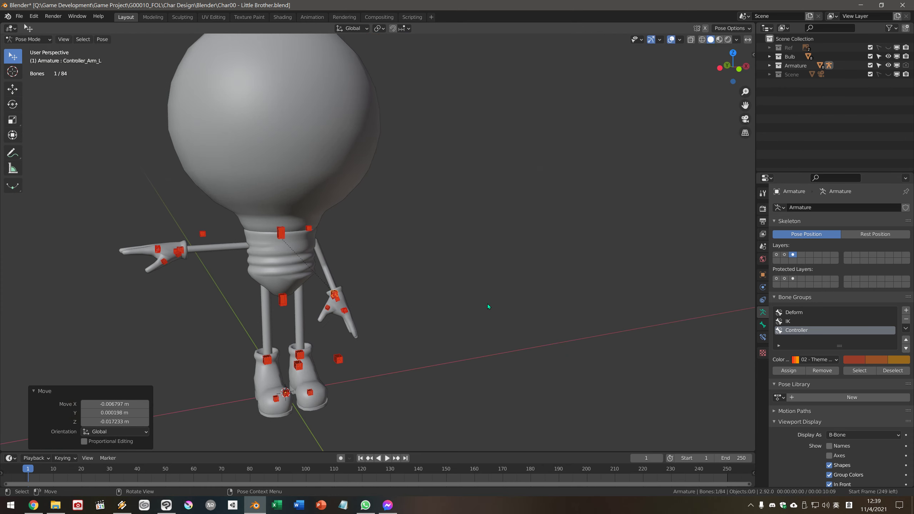
{"action": "middle_click_drag", "start_coordinate": [487, 304], "coordinate": [446, 273]}
{"action": "scroll", "coordinate": [445, 272], "scroll_direction": "up", "scroll_amount": 5}
{"action": "scroll", "coordinate": [420, 320], "scroll_direction": "up", "scroll_amount": 2}
Step: Pull the left elbow controller outward so the arm bends
{"action": "key", "text": "g"}
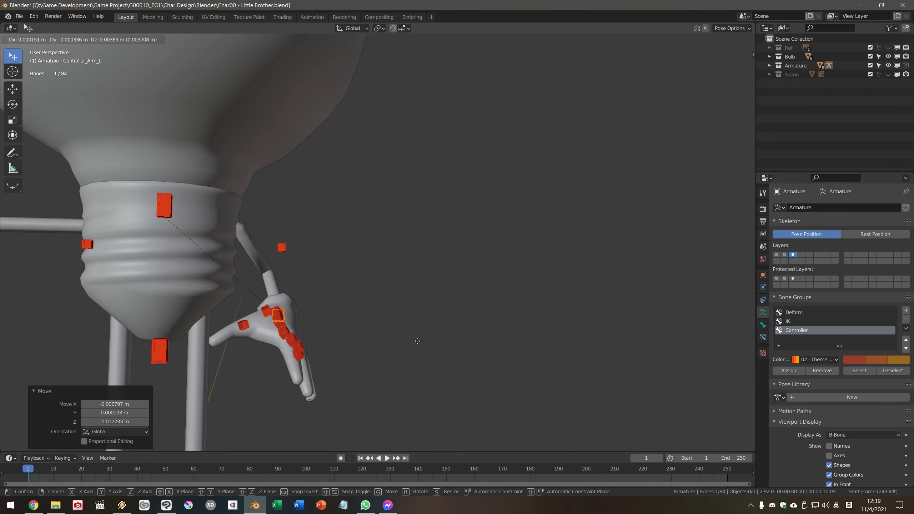
{"action": "left_click", "coordinate": [281, 247]}
{"action": "middle_click_drag", "start_coordinate": [281, 248], "coordinate": [333, 305]}
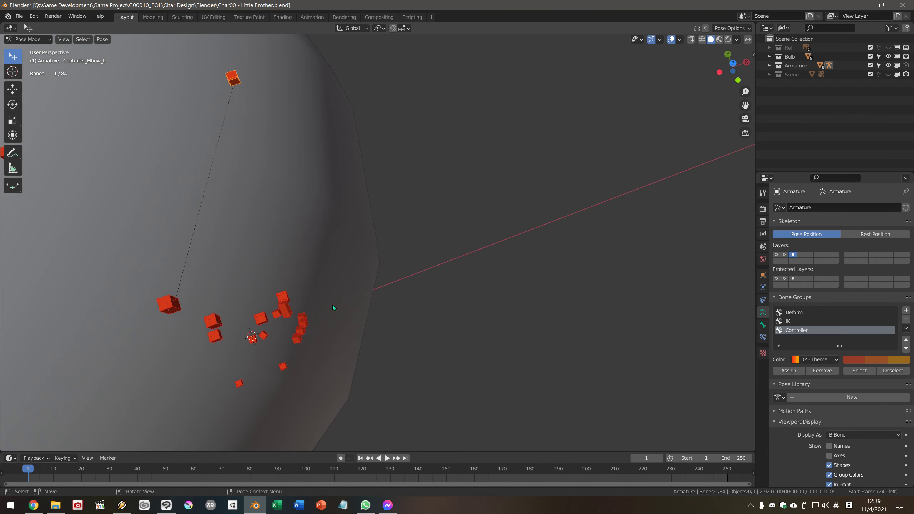
{"action": "key", "text": "g"}
{"action": "left_click", "coordinate": [492, 312]}
{"action": "mouse_move", "coordinate": [493, 311]}
{"action": "middle_mouse_down"}
{"action": "mouse_move", "coordinate": [397, 302]}
{"action": "mouse_move", "coordinate": [442, 288]}
{"action": "mouse_move", "coordinate": [381, 311]}
{"action": "mouse_move", "coordinate": [377, 322]}
{"action": "mouse_move", "coordinate": [346, 318]}
{"action": "middle_mouse_up"}
{"action": "scroll", "coordinate": [397, 303], "scroll_direction": "down", "scroll_amount": 4}
Step: Push the elbow further out, then twist the left hand -53° on local Y
{"action": "key", "text": "g"}
{"action": "left_click", "coordinate": [397, 293]}
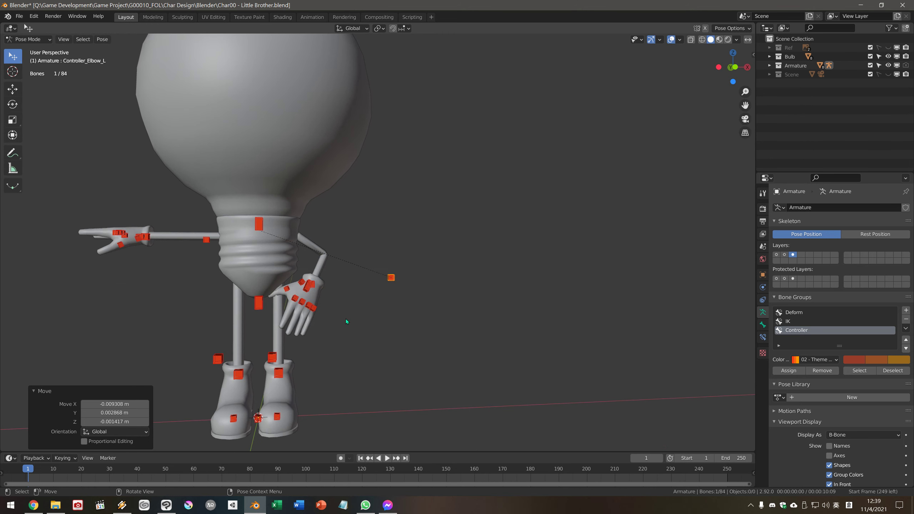
{"action": "scroll", "coordinate": [346, 318], "scroll_direction": "up", "scroll_amount": 2}
{"action": "left_click", "coordinate": [277, 309]}
{"action": "key", "text": "r"}
{"action": "key", "text": "y"}
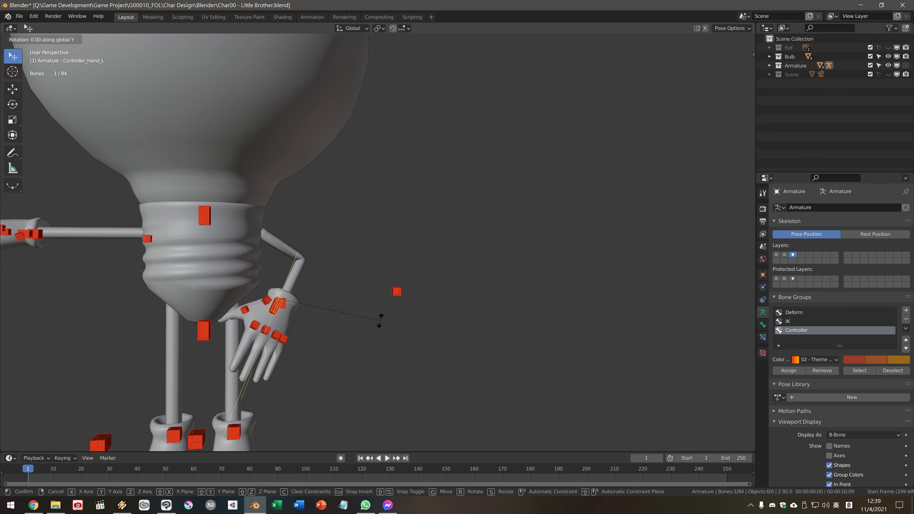
{"action": "key", "text": "y"}
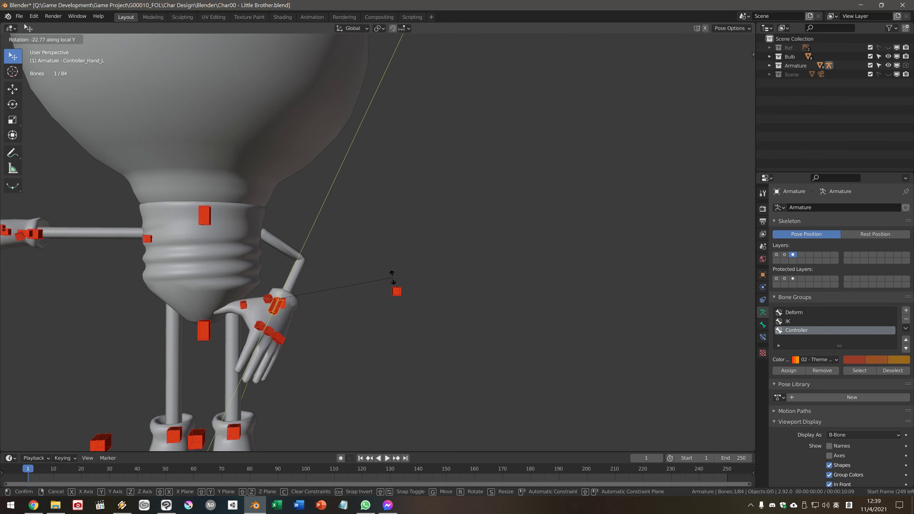
{"action": "left_click", "coordinate": [324, 403]}
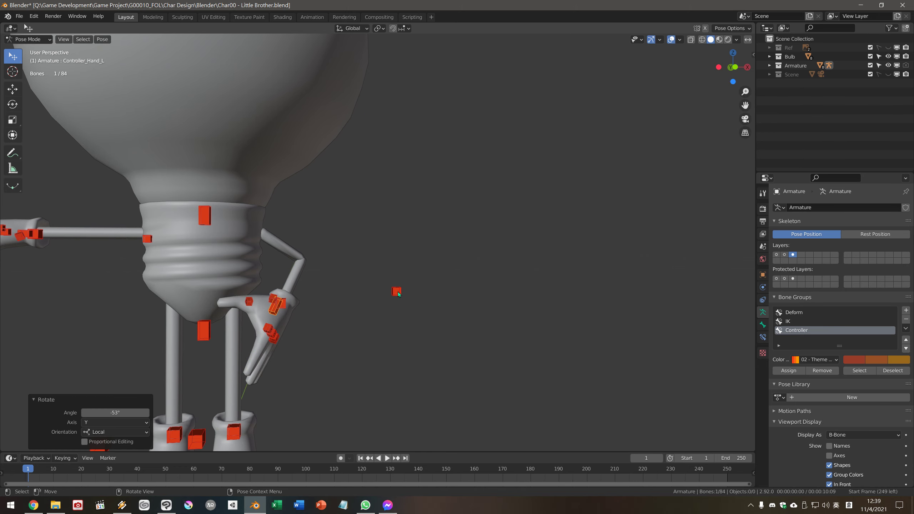
Step: Cancel a second hand rotation and nudge the left arm controller beside the hip
{"action": "key", "text": "r"}
{"action": "key", "text": "x"}
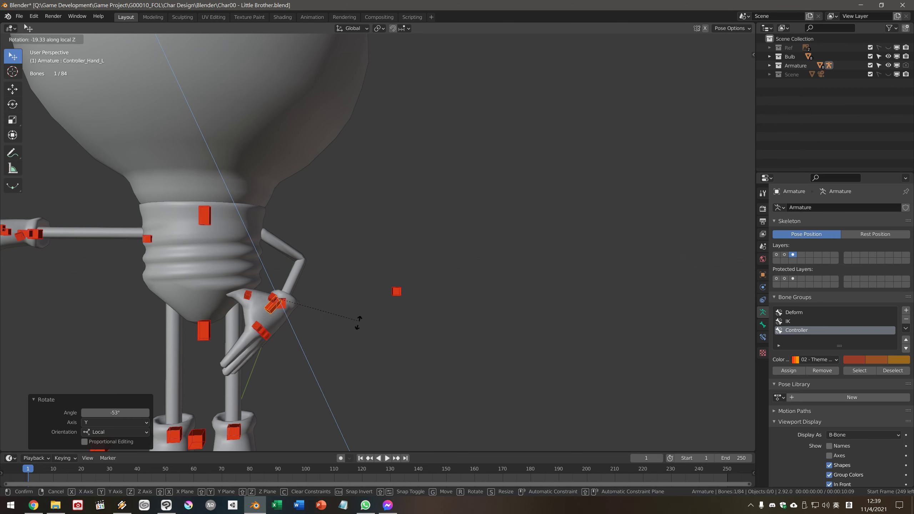
{"action": "key", "text": "Escape"}
{"action": "mouse_move", "coordinate": [356, 331]}
{"action": "middle_mouse_down"}
{"action": "mouse_move", "coordinate": [356, 302]}
{"action": "mouse_move", "coordinate": [381, 346]}
{"action": "middle_mouse_up"}
{"action": "left_click", "coordinate": [349, 309]}
{"action": "key", "text": "g"}
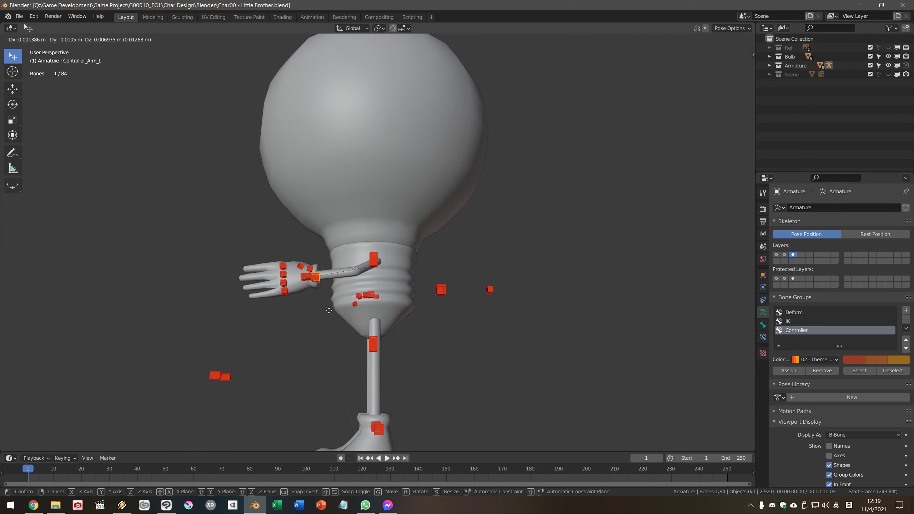
{"action": "left_click", "coordinate": [322, 307]}
{"action": "mouse_move", "coordinate": [323, 307]}
{"action": "middle_mouse_down"}
{"action": "mouse_move", "coordinate": [437, 374]}
{"action": "mouse_move", "coordinate": [452, 354]}
{"action": "mouse_move", "coordinate": [386, 336]}
{"action": "mouse_move", "coordinate": [352, 346]}
{"action": "middle_mouse_up"}
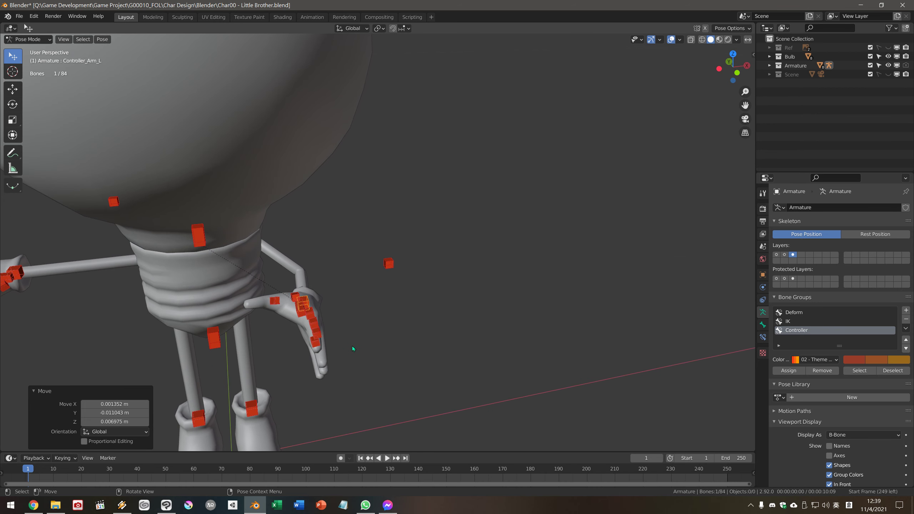
Step: Rotate the left thumb base controller 51.2° on Z
{"action": "left_click", "coordinate": [293, 305]}
{"action": "key", "text": "r"}
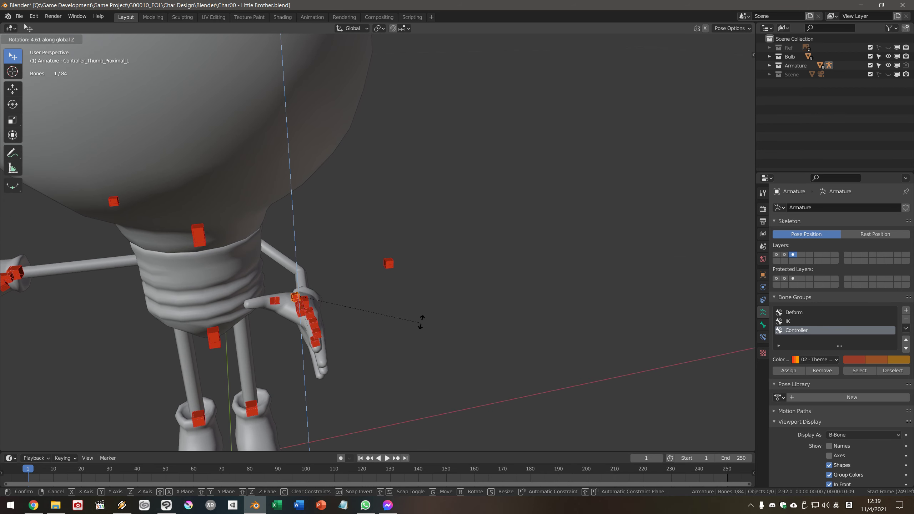
{"action": "left_click", "coordinate": [385, 238]}
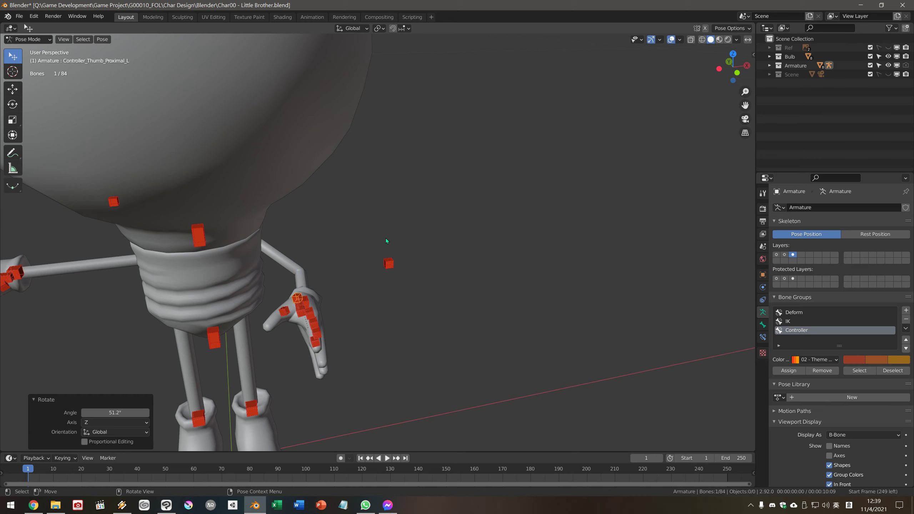
{"action": "mouse_move", "coordinate": [386, 239]}
{"action": "middle_mouse_down"}
{"action": "mouse_move", "coordinate": [394, 316]}
{"action": "mouse_move", "coordinate": [387, 357]}
{"action": "mouse_move", "coordinate": [346, 357]}
{"action": "middle_mouse_up"}
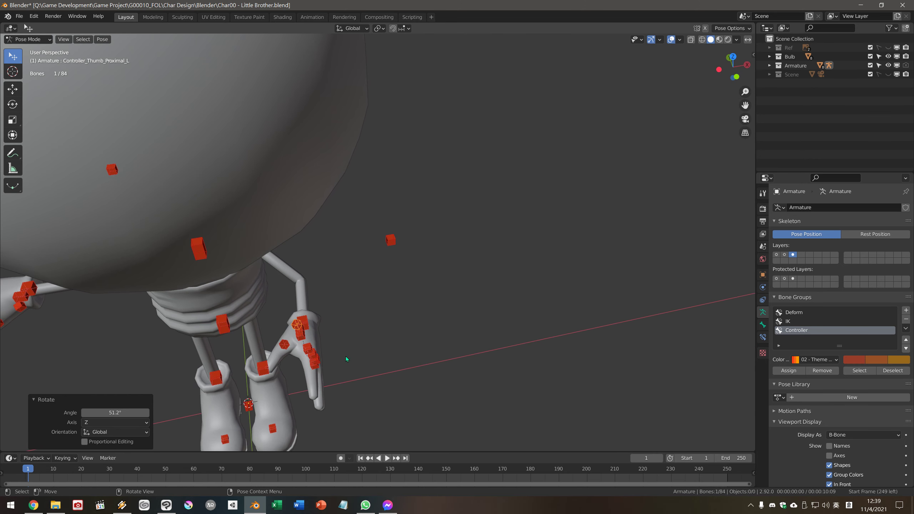
Step: Circle-select the thumb bones and rotate them -19.1° on local X
{"action": "left_click_drag", "start_coordinate": [358, 386], "coordinate": [329, 379]}
{"action": "key", "text": "Escape"}
{"action": "key", "text": "r"}
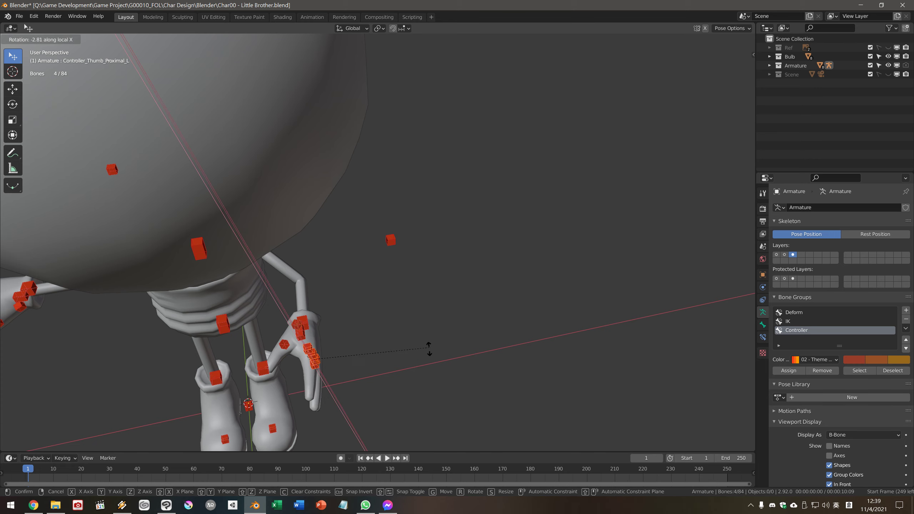
{"action": "left_click", "coordinate": [395, 375]}
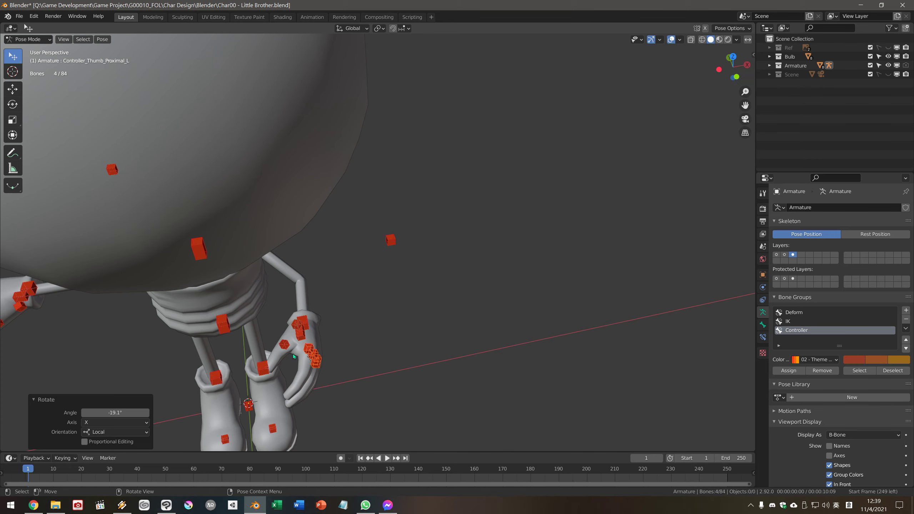
Step: Swing the thumb base controller -23° on its local Z axis
{"action": "left_click", "coordinate": [287, 348]}
{"action": "middle_click_drag", "start_coordinate": [370, 354], "coordinate": [387, 353]}
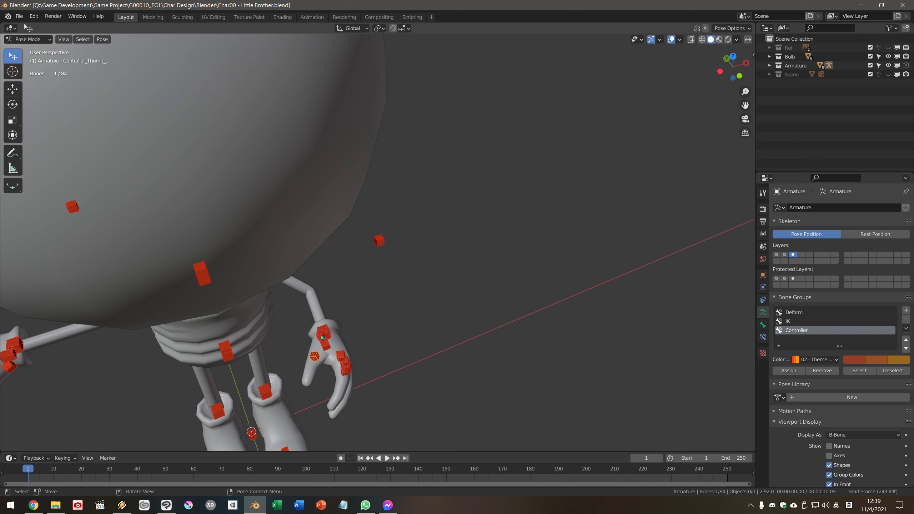
{"action": "key", "text": "r"}
{"action": "key", "text": "z"}
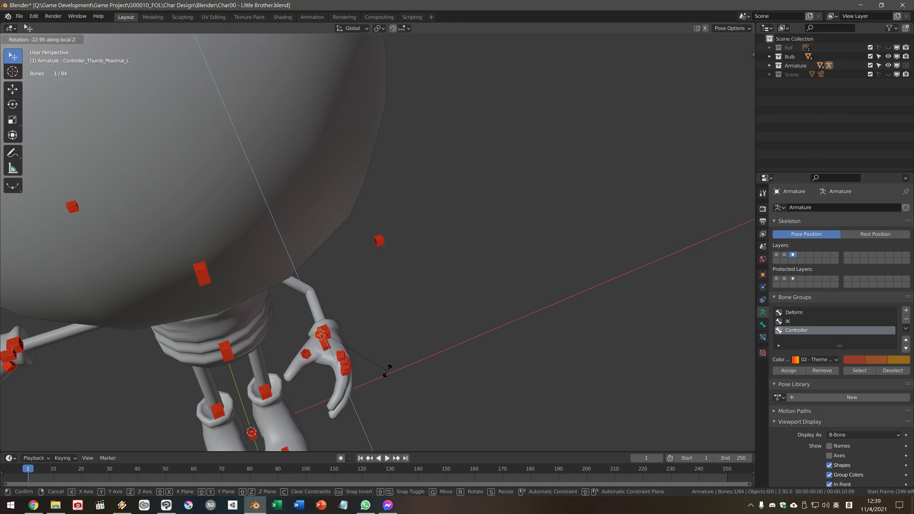
{"action": "left_click", "coordinate": [386, 370]}
{"action": "middle_click_drag", "start_coordinate": [388, 380], "coordinate": [293, 279]}
Step: Reposition the left hand controller and the left elbow controller
{"action": "scroll", "coordinate": [293, 279], "scroll_direction": "up", "scroll_amount": 3}
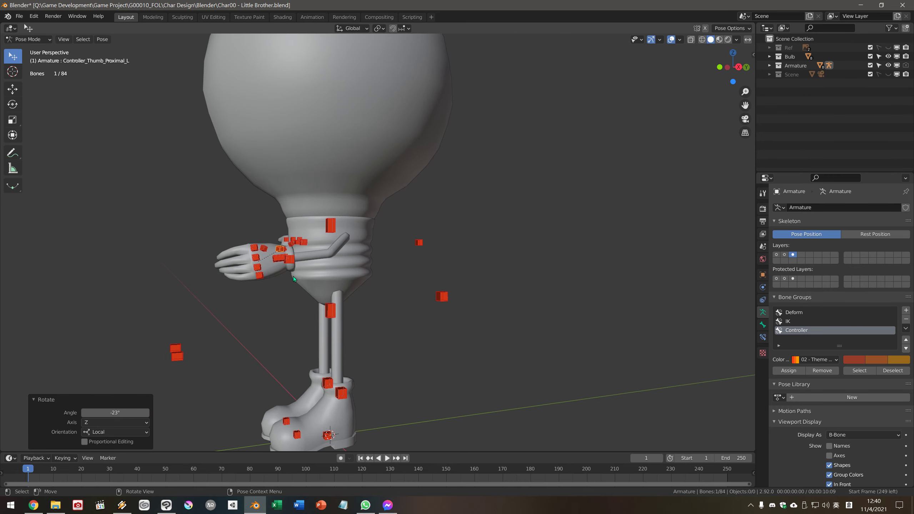
{"action": "key", "text": "bracketleft"}
{"action": "key", "text": "g"}
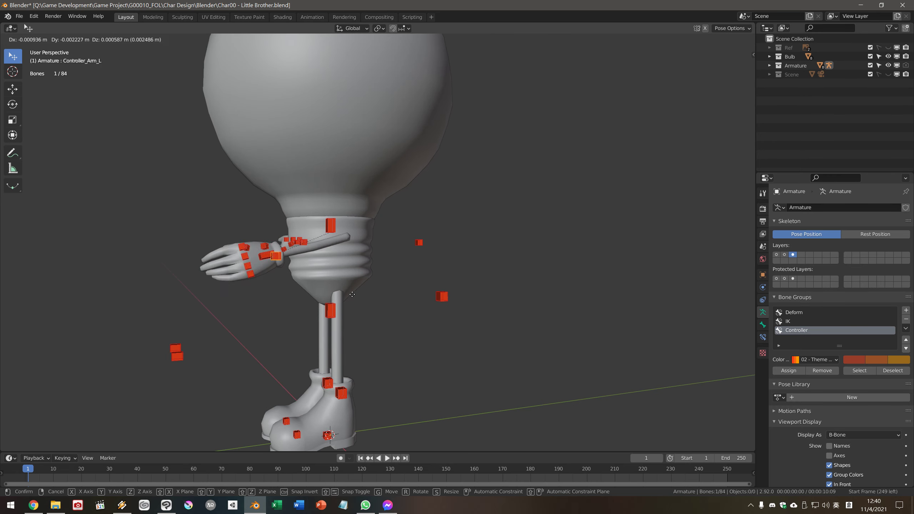
{"action": "left_click", "coordinate": [355, 285]}
{"action": "middle_click_drag", "start_coordinate": [363, 298], "coordinate": [403, 291]}
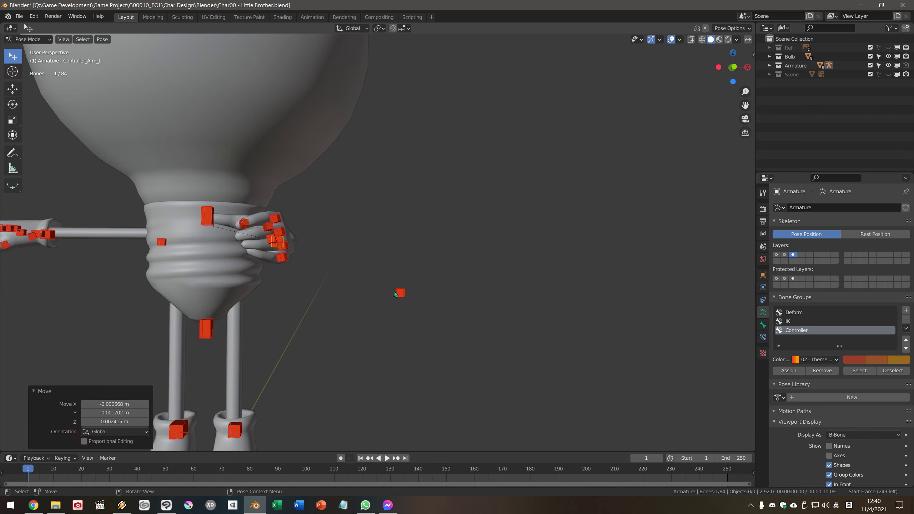
{"action": "left_click", "coordinate": [400, 290]}
{"action": "key", "text": "g"}
{"action": "left_click", "coordinate": [384, 315]}
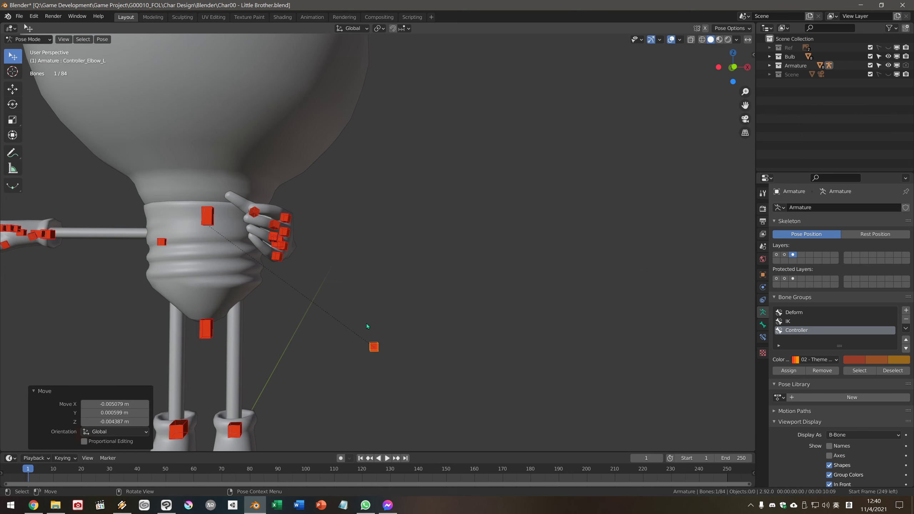
{"action": "middle_click_drag", "start_coordinate": [367, 324], "coordinate": [386, 342]}
{"action": "key", "text": "g"}
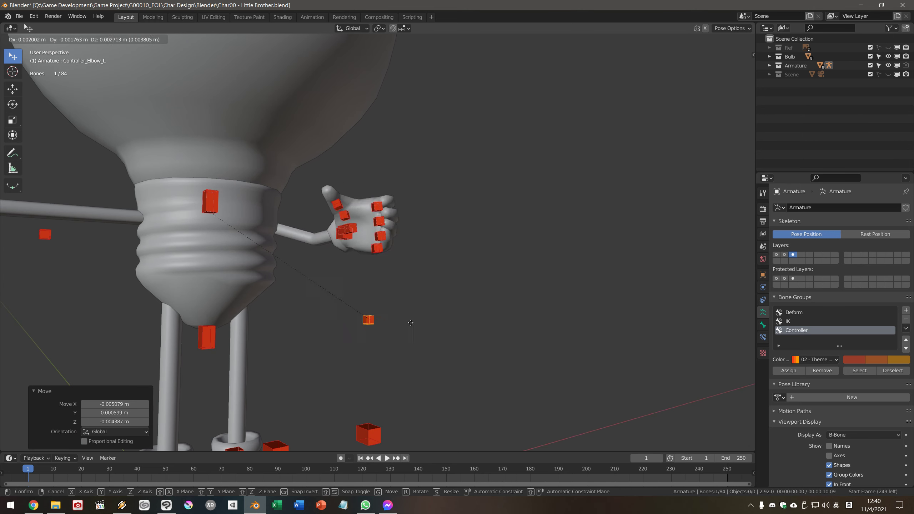
{"action": "left_click", "coordinate": [413, 304]}
{"action": "middle_click_drag", "start_coordinate": [441, 228], "coordinate": [387, 331]}
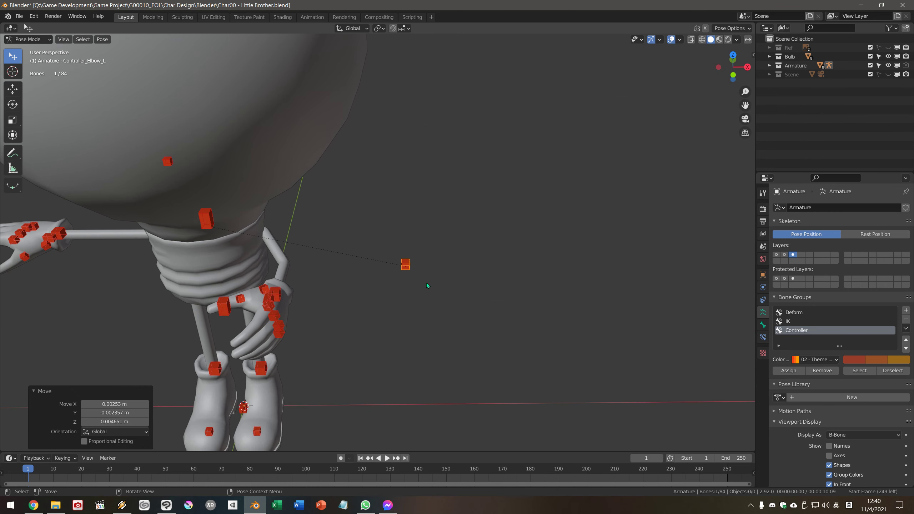
Step: Circle-select the hand bones, clear their location and rotation, and deselect everything
{"action": "key", "text": "c"}
{"action": "left_click_drag", "start_coordinate": [423, 269], "coordinate": [244, 312]}
{"action": "right_click", "coordinate": [409, 304]}
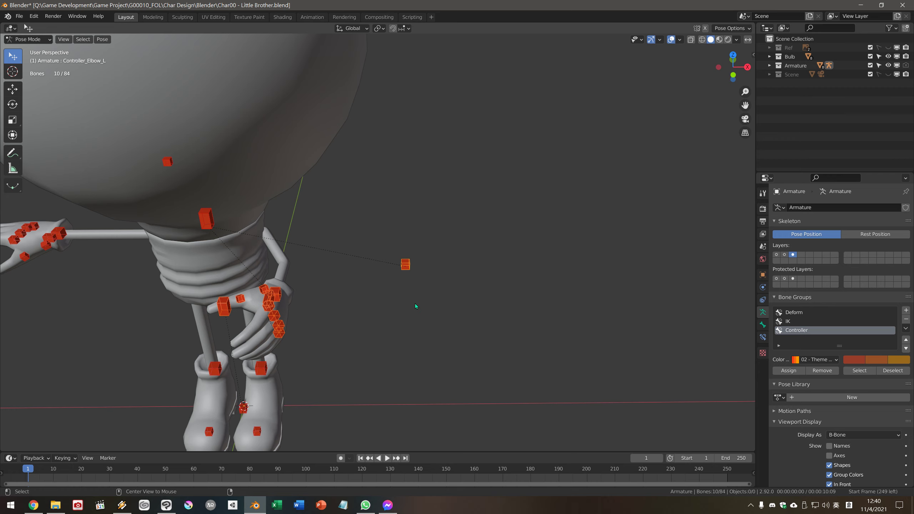
{"action": "key", "text": "alt+r"}
{"action": "key", "text": "alt+g"}
{"action": "key", "text": "alt+a"}
{"action": "key", "text": "Home"}
{"action": "middle_click_drag", "start_coordinate": [385, 340], "coordinate": [304, 289]}
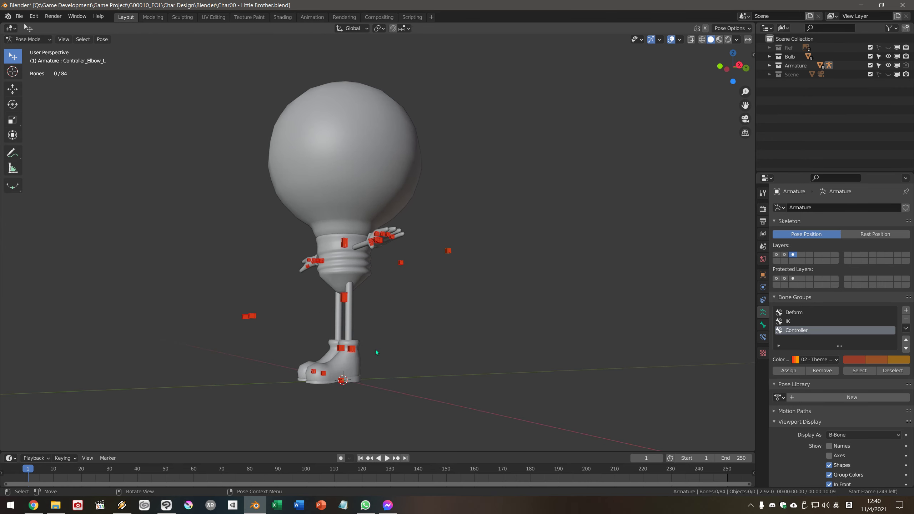
Step: In right side view, move the left heel controller, then undo a cancelled tilt
{"action": "key", "text": "KP_3"}
{"action": "middle_click_drag", "start_coordinate": [456, 387], "coordinate": [456, 304], "text": "shift"}
{"action": "scroll", "coordinate": [446, 285], "scroll_direction": "up", "scroll_amount": 3}
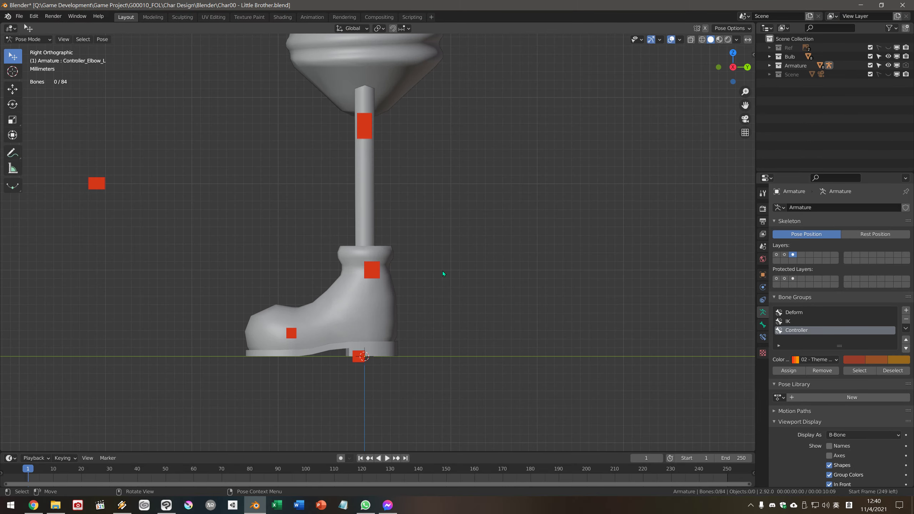
{"action": "key", "text": "g"}
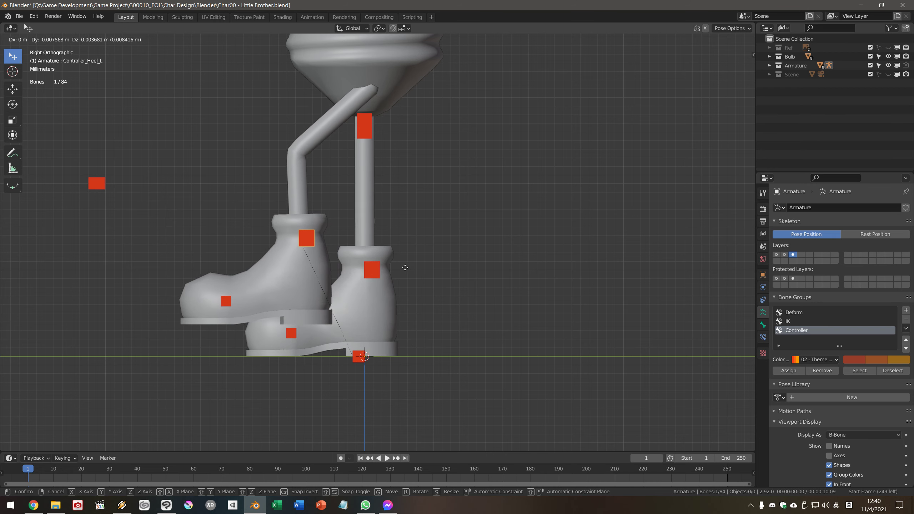
{"action": "left_click", "coordinate": [453, 283]}
{"action": "key", "text": "r"}
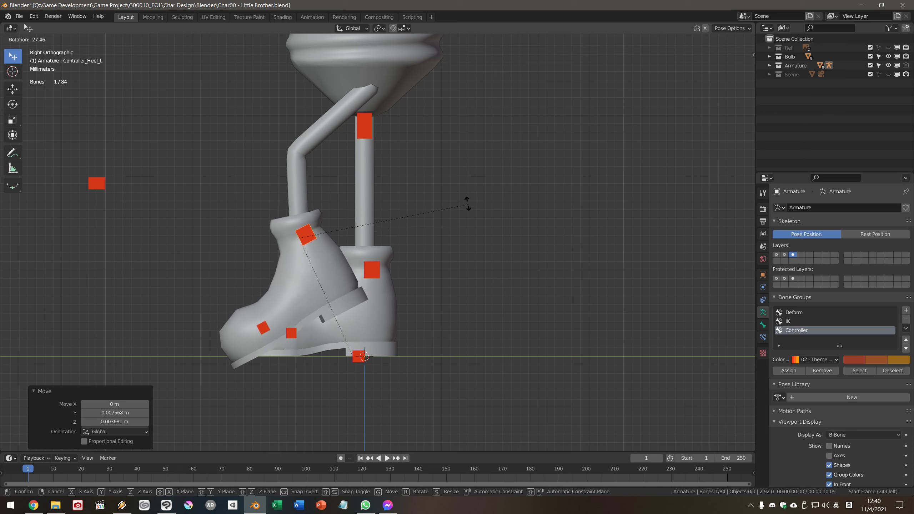
{"action": "key", "text": "Escape"}
{"action": "key", "text": "ctrl+z"}
Step: Rotate Controller_Toes_L for a slight toe tilt on the left foot
{"action": "left_click", "coordinate": [308, 341]}
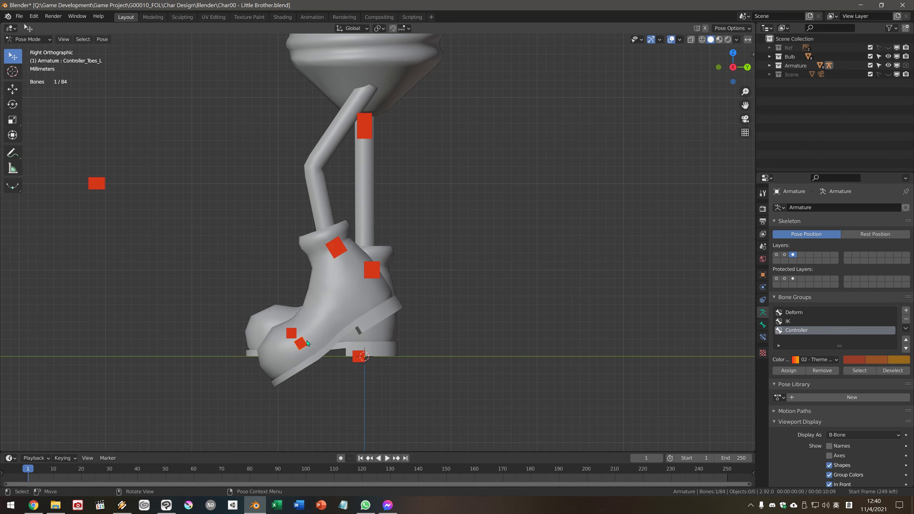
{"action": "key", "text": "r"}
{"action": "key", "text": "Escape"}
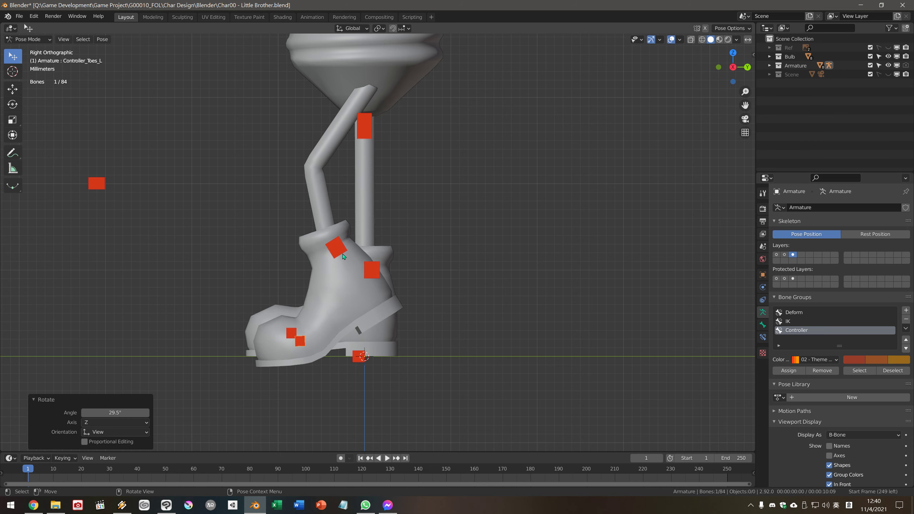
{"action": "key", "text": "ctrl+z"}
{"action": "key", "text": "ctrl+z"}
{"action": "left_click", "coordinate": [327, 334]}
{"action": "key", "text": "r"}
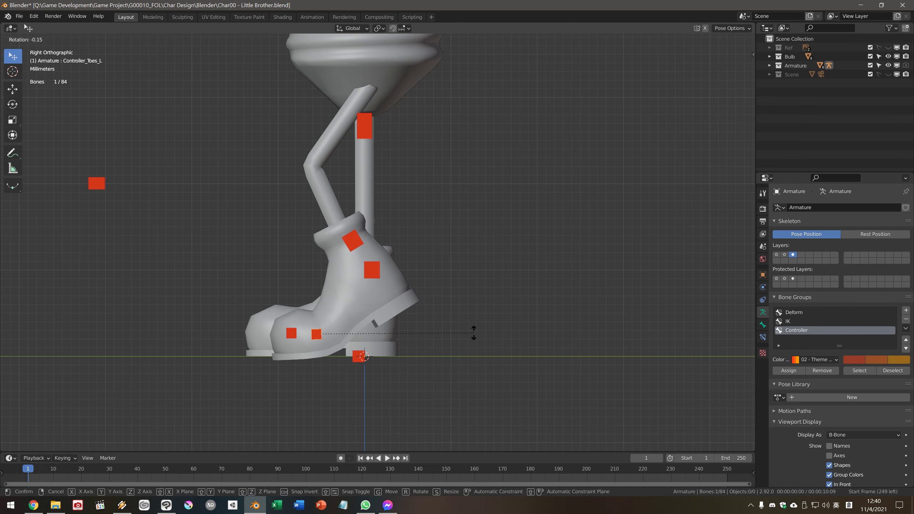
{"action": "left_click", "coordinate": [469, 342]}
Step: In front view, swing the left heel outward and nudge the knee controller to bend the knee
{"action": "key", "text": "KP_1"}
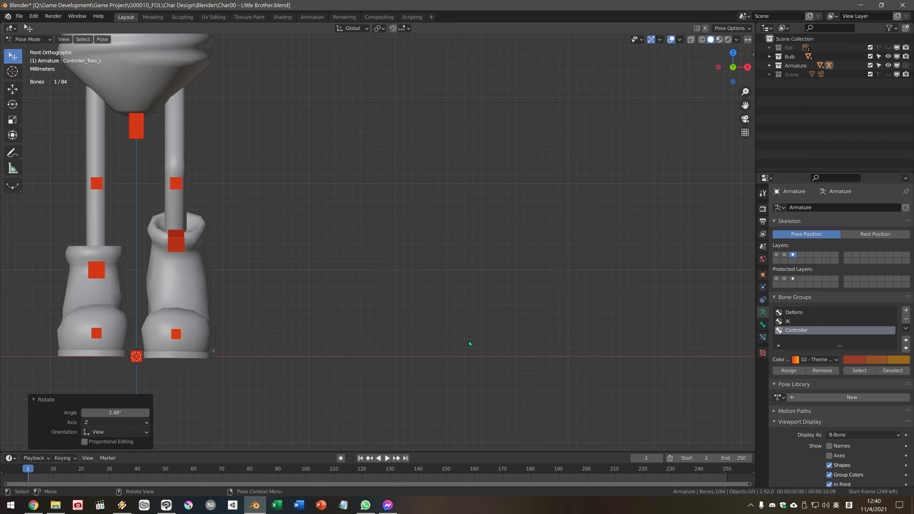
{"action": "left_click", "coordinate": [176, 335]}
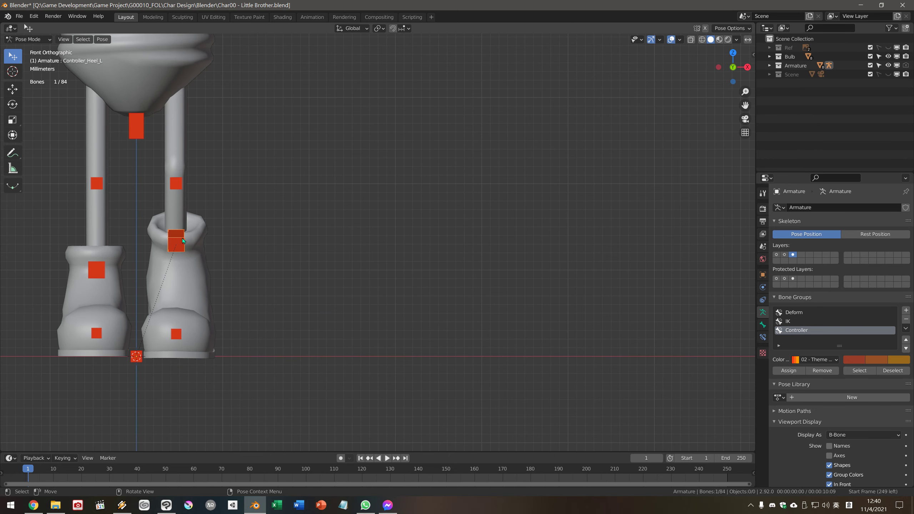
{"action": "key", "text": "g"}
{"action": "left_click", "coordinate": [286, 281]}
{"action": "key", "text": "r"}
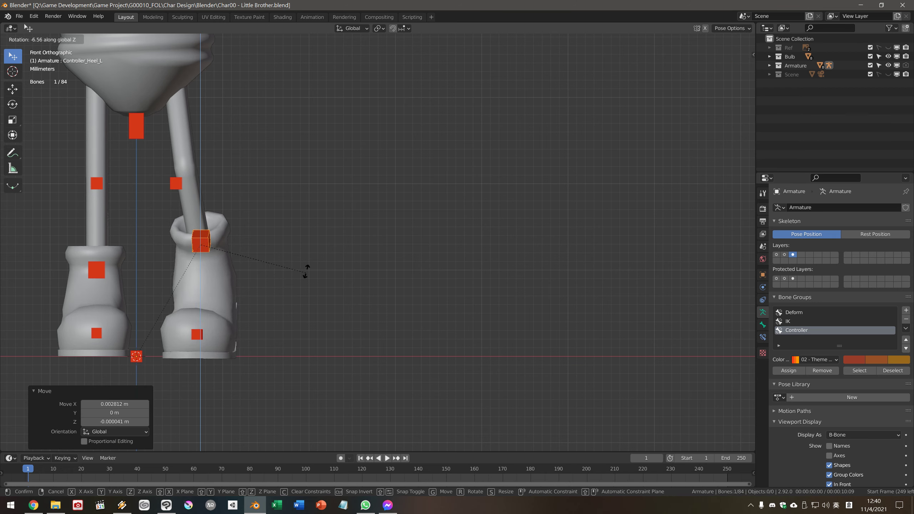
{"action": "left_click", "coordinate": [271, 314]}
{"action": "left_click", "coordinate": [183, 188]}
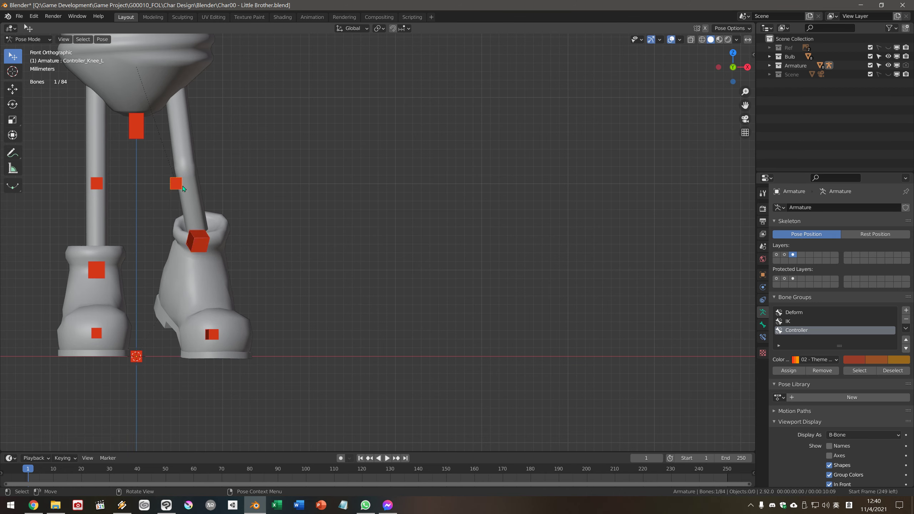
{"action": "key", "text": "g"}
{"action": "left_click", "coordinate": [241, 181]}
Step: Select Controller_Heel_L in side view and shift it along the X axis
{"action": "mouse_move", "coordinate": [241, 181]}
{"action": "middle_mouse_down"}
{"action": "mouse_move", "coordinate": [317, 218]}
{"action": "mouse_move", "coordinate": [296, 299]}
{"action": "middle_mouse_up"}
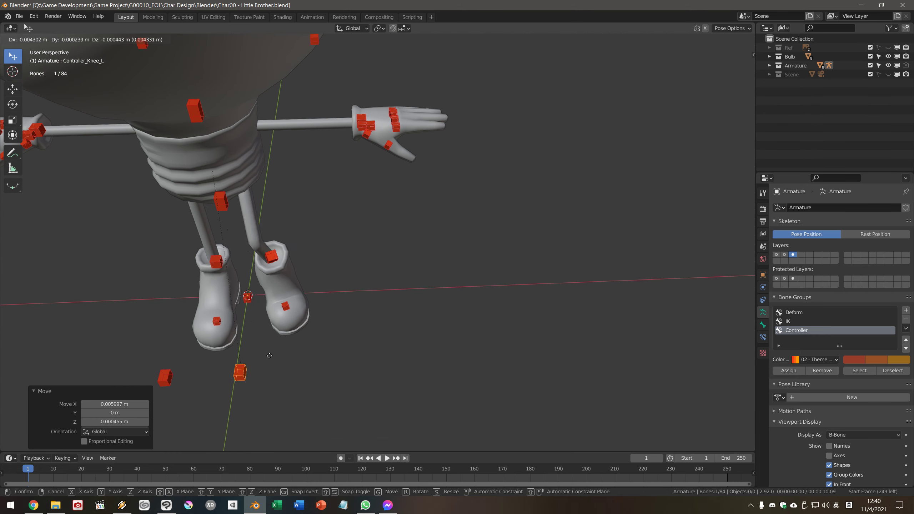
{"action": "right_click", "coordinate": [316, 352]}
{"action": "mouse_move", "coordinate": [315, 351]}
{"action": "middle_mouse_down"}
{"action": "mouse_move", "coordinate": [347, 348]}
{"action": "mouse_move", "coordinate": [268, 317]}
{"action": "middle_mouse_up"}
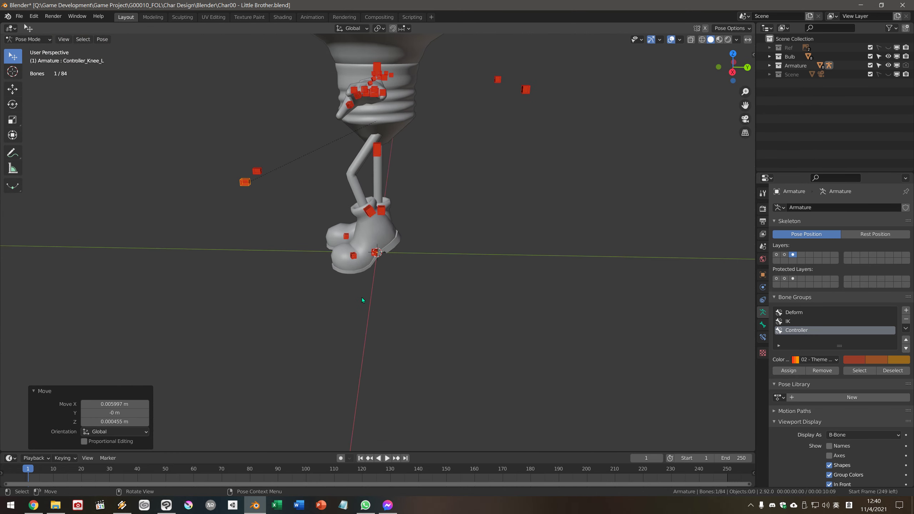
{"action": "key", "text": "KP_3"}
{"action": "left_click", "coordinate": [366, 244]}
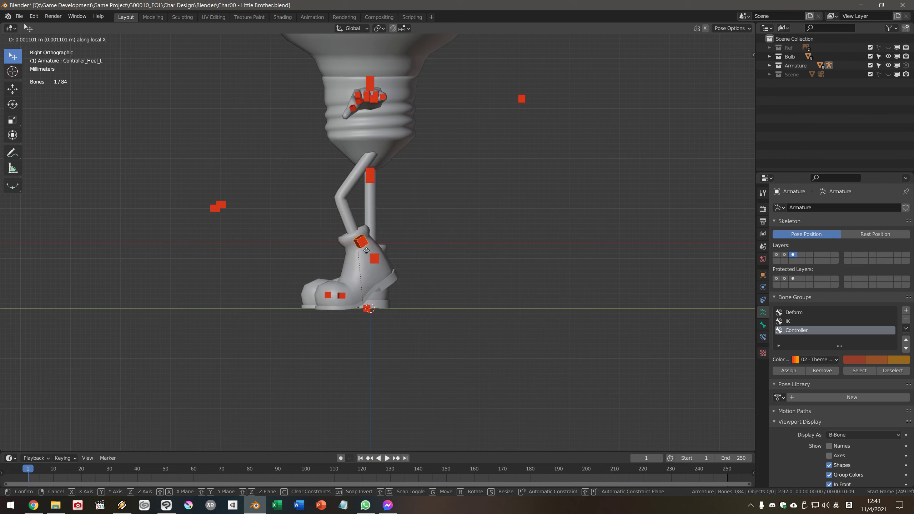
{"action": "left_click", "coordinate": [367, 251]}
{"action": "mouse_move", "coordinate": [366, 251]}
{"action": "middle_mouse_down"}
{"action": "mouse_move", "coordinate": [415, 283]}
{"action": "mouse_move", "coordinate": [373, 281]}
{"action": "middle_mouse_up"}
{"action": "key", "text": "g"}
{"action": "key", "text": "x"}
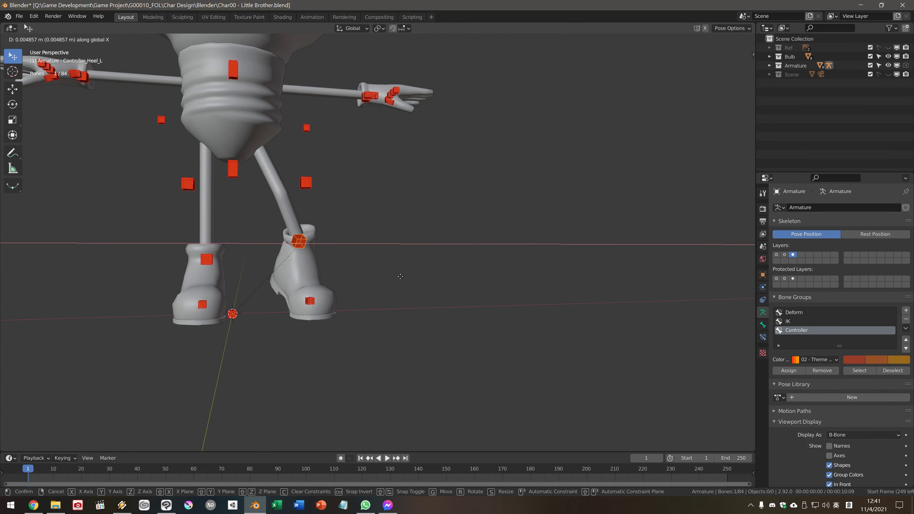
{"action": "left_click", "coordinate": [372, 282]}
Step: Clear the left leg's pose, deselect all, and zoom into the front orthographic view
{"action": "scroll", "coordinate": [373, 282], "scroll_direction": "down", "scroll_amount": 5}
{"action": "middle_click_drag", "start_coordinate": [356, 256], "coordinate": [354, 305]}
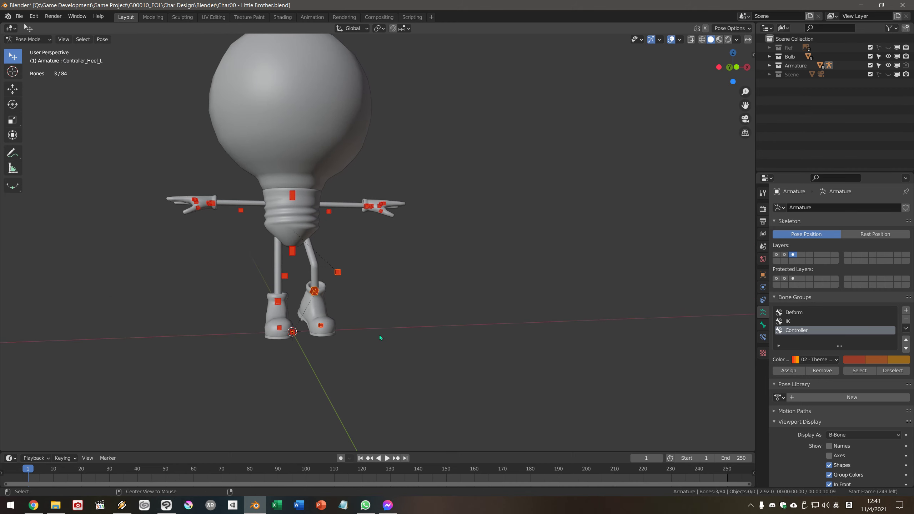
{"action": "key", "text": "alt+g"}
{"action": "key", "text": "alt+a"}
{"action": "key", "text": "KP_1"}
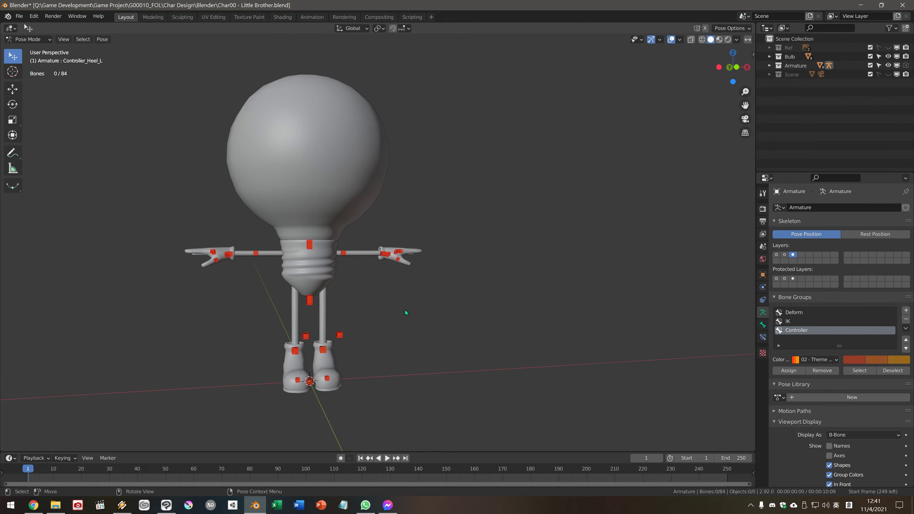
{"action": "scroll", "coordinate": [405, 310], "scroll_direction": "up", "scroll_amount": 2}
{"action": "scroll", "coordinate": [400, 313], "scroll_direction": "up", "scroll_amount": 2}
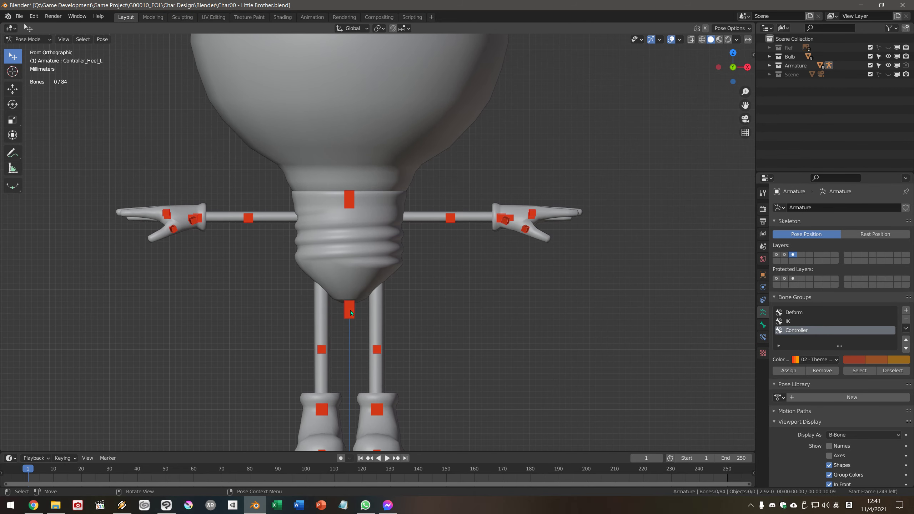
Step: Select Controller_Spine and enable the Wireframe viewport overlay
{"action": "left_click", "coordinate": [350, 310]}
{"action": "scroll", "coordinate": [468, 331], "scroll_direction": "up", "scroll_amount": 2}
{"action": "left_click", "coordinate": [679, 40]}
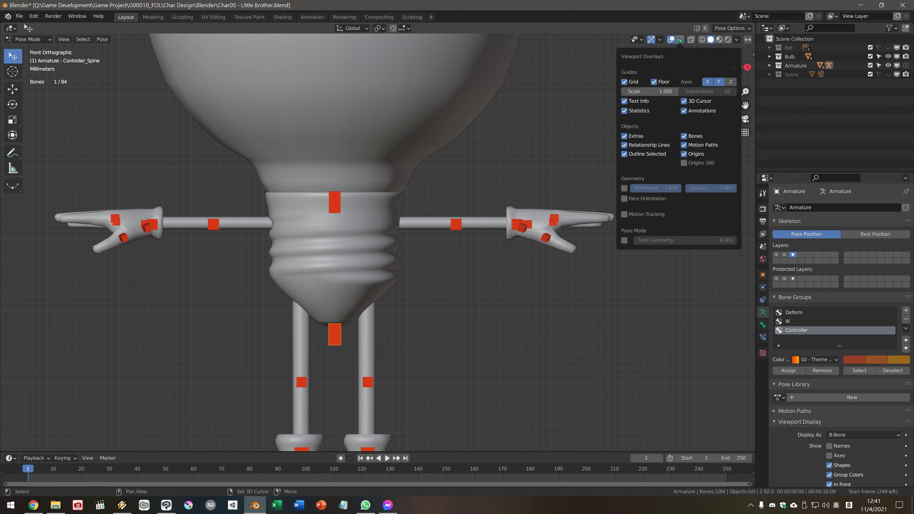
{"action": "left_click", "coordinate": [624, 189]}
{"action": "scroll", "coordinate": [517, 248], "scroll_direction": "down", "scroll_amount": 1}
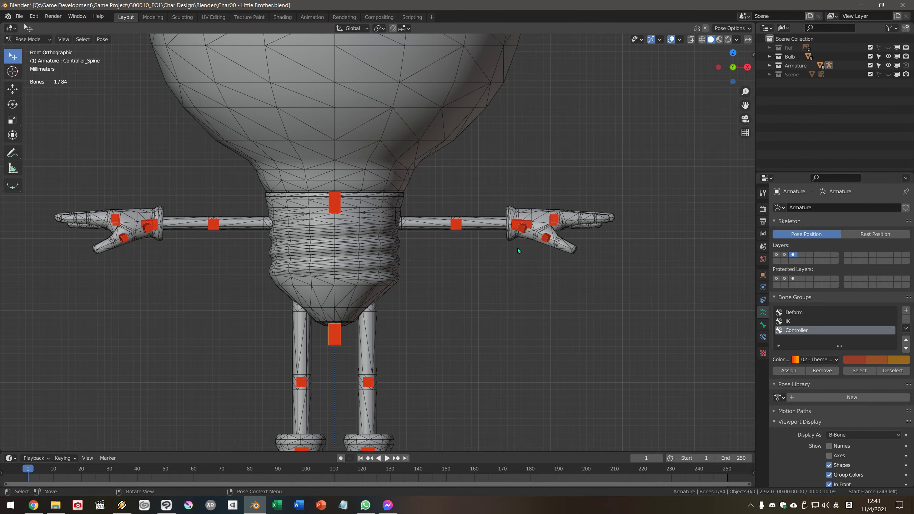
{"action": "scroll", "coordinate": [350, 319], "scroll_direction": "down", "scroll_amount": 1}
Step: Rotate the head and tilt the spine about 22°, then clear both rotations
{"action": "key", "text": "r"}
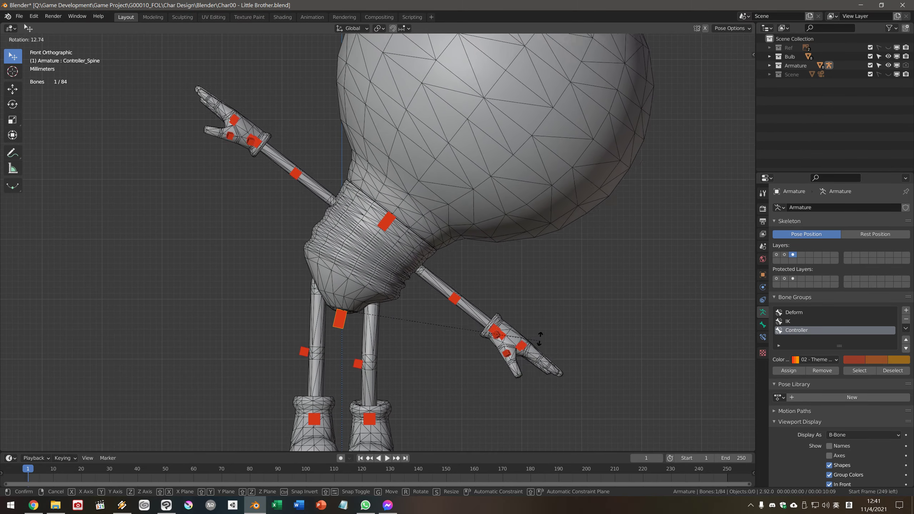
{"action": "right_click", "coordinate": [515, 257]}
{"action": "left_click", "coordinate": [313, 210]}
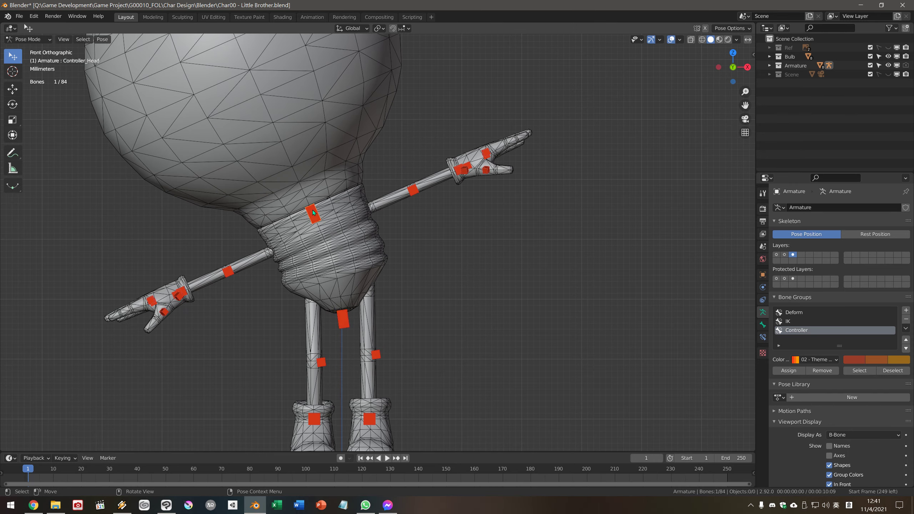
{"action": "key", "text": "r"}
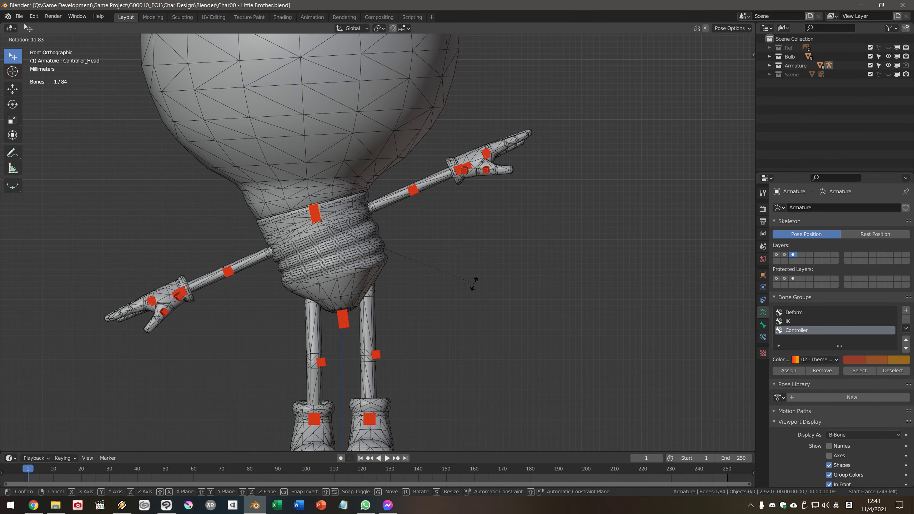
{"action": "left_click", "coordinate": [453, 289]}
{"action": "left_click", "coordinate": [341, 315]}
{"action": "key", "text": "r"}
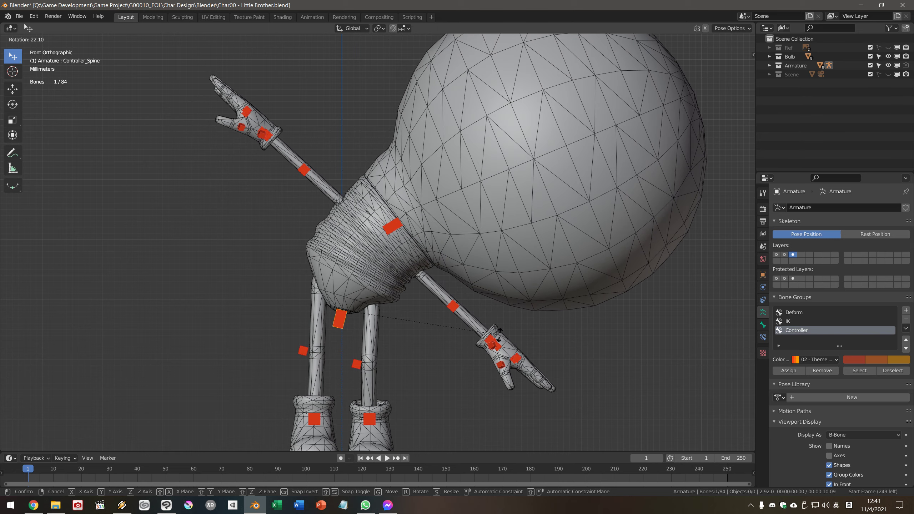
{"action": "left_click", "coordinate": [447, 340]}
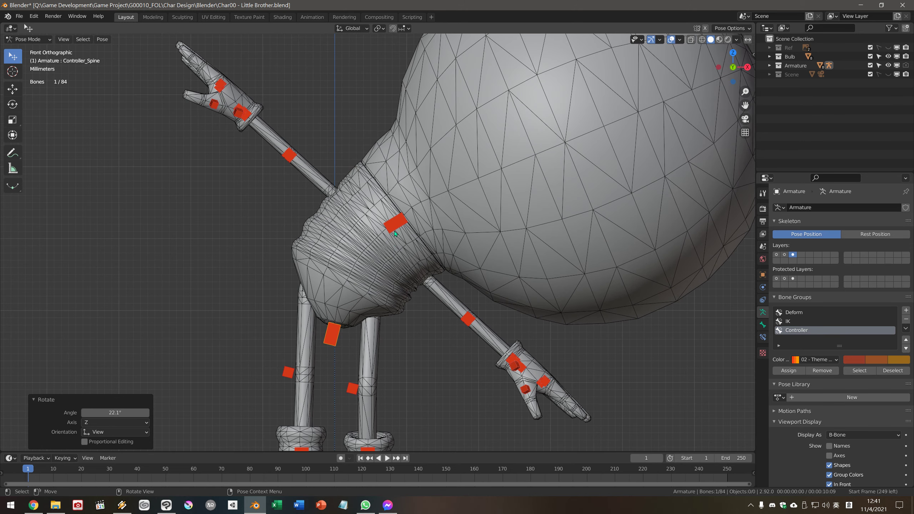
{"action": "left_click", "coordinate": [397, 226], "text": "shift"}
{"action": "key", "text": "alt+r"}
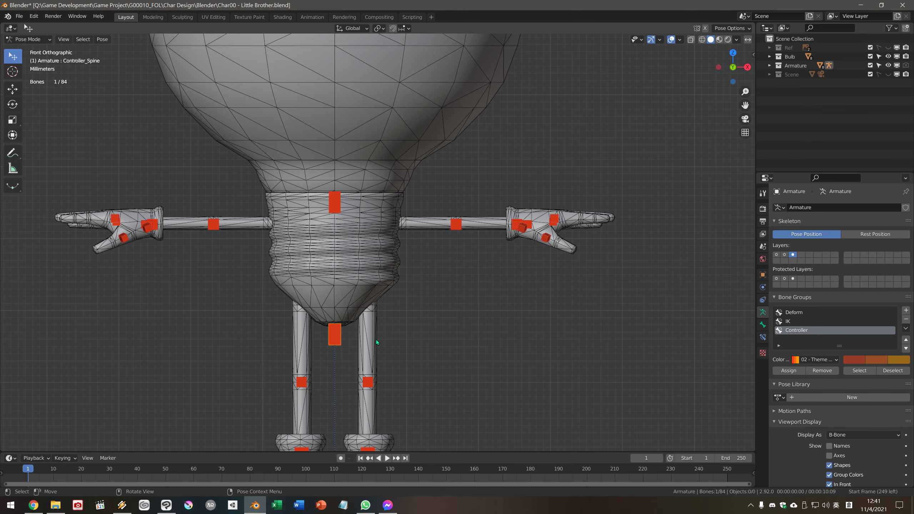
Step: Twist the spine and head controllers around their local Y axes
{"action": "key", "text": "r"}
{"action": "key", "text": "y"}
{"action": "key", "text": "y"}
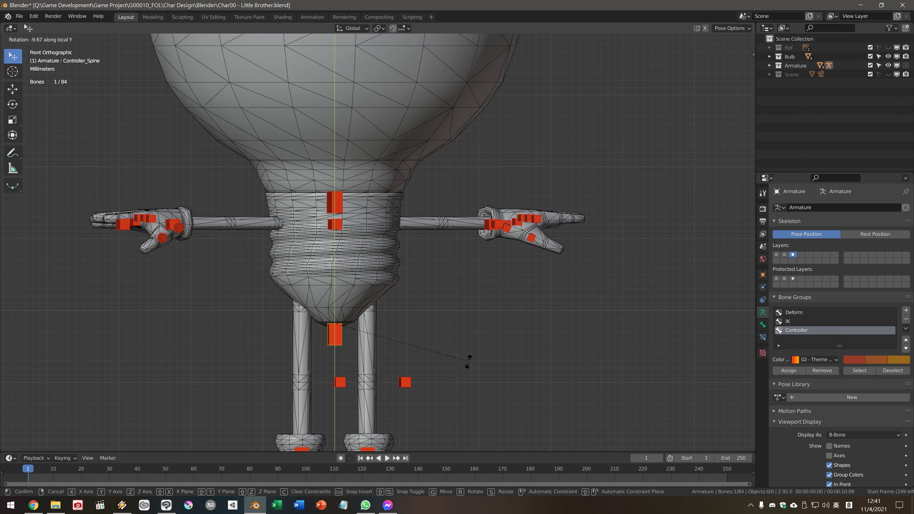
{"action": "left_click", "coordinate": [462, 299]}
{"action": "left_click", "coordinate": [335, 202]}
{"action": "key", "text": "r"}
{"action": "key", "text": "y"}
{"action": "key", "text": "y"}
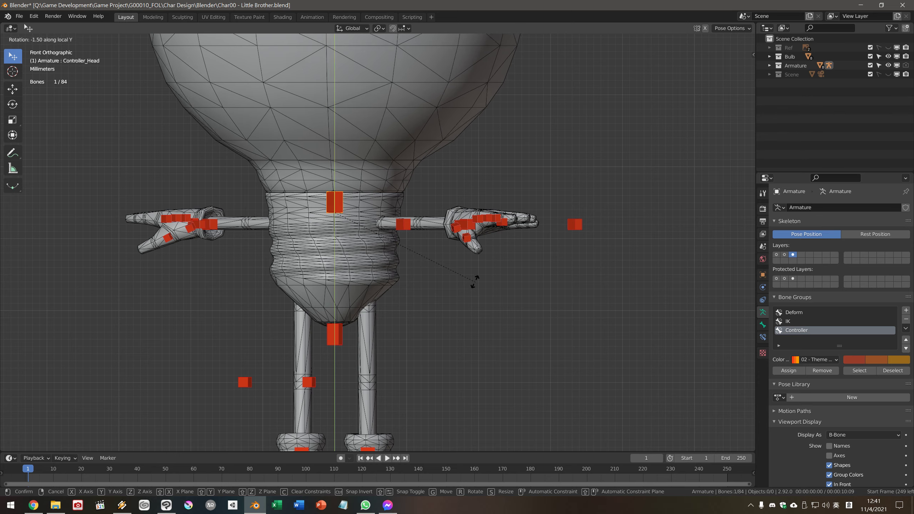
Step: Reselect only the lower spine controller and tilt the upper body sideways about local Y
{"action": "left_click", "coordinate": [478, 214]}
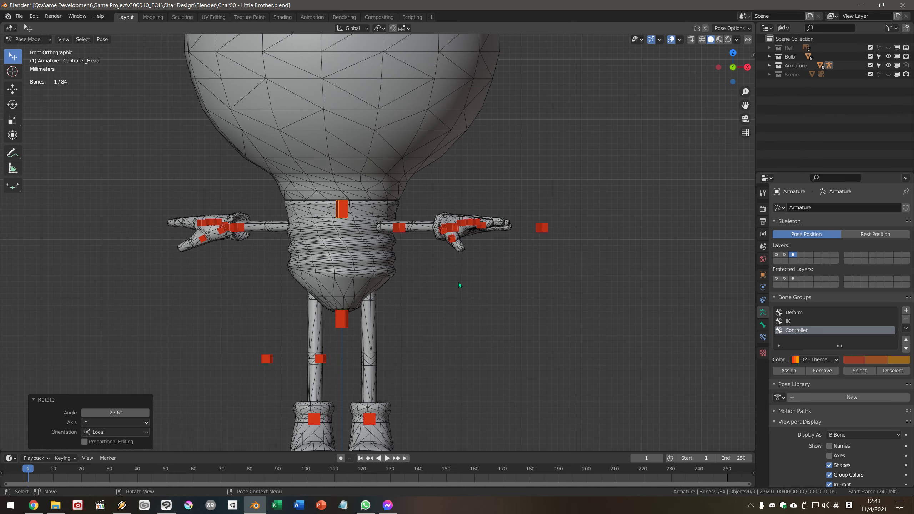
{"action": "left_click", "coordinate": [342, 321], "text": "shift"}
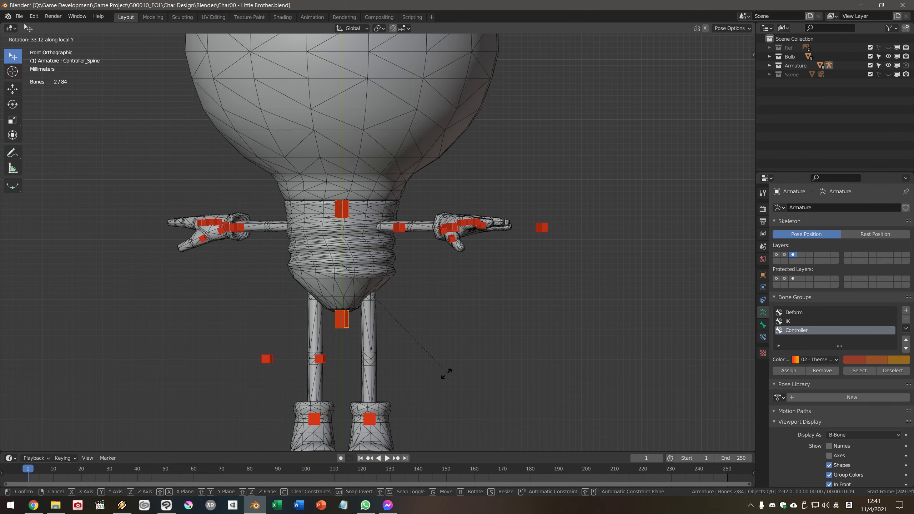
{"action": "left_click", "coordinate": [444, 359]}
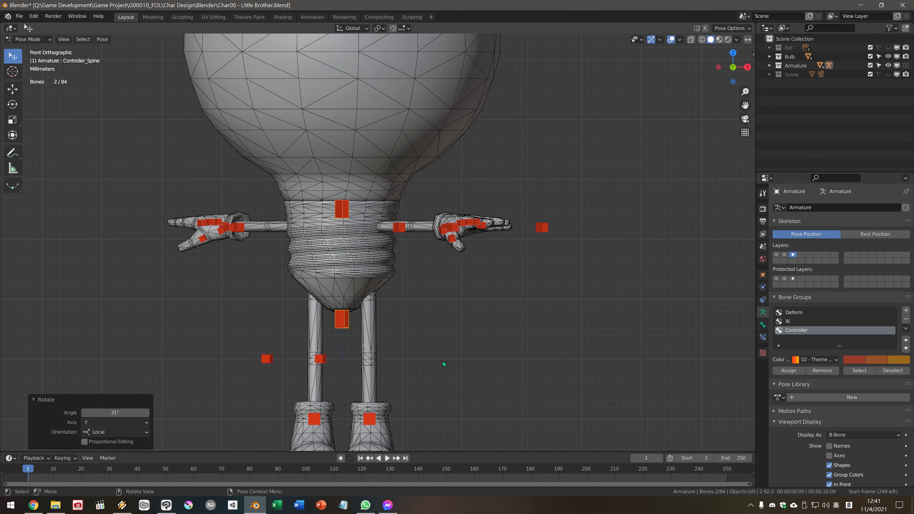
{"action": "left_click", "coordinate": [341, 321]}
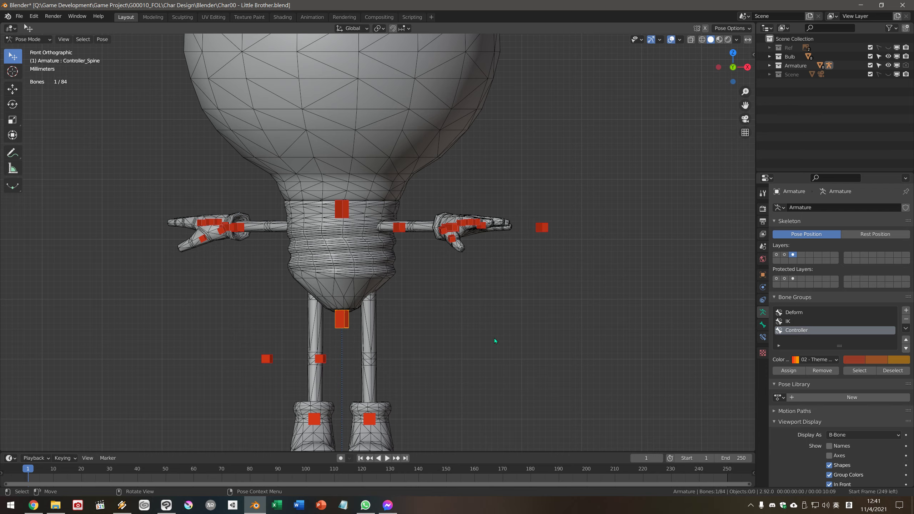
{"action": "key", "text": "r"}
{"action": "key", "text": "y"}
{"action": "key", "text": "y"}
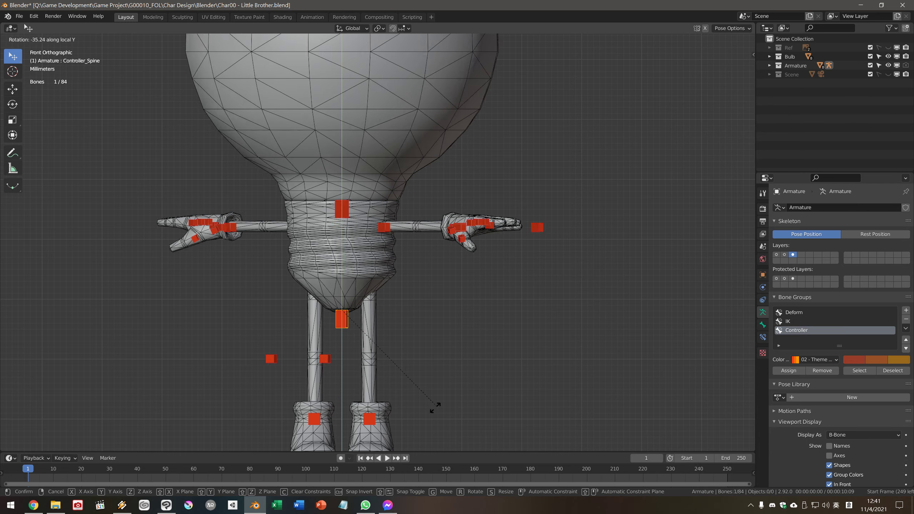
{"action": "left_click", "coordinate": [393, 424]}
{"action": "left_click", "coordinate": [341, 210], "text": "shift"}
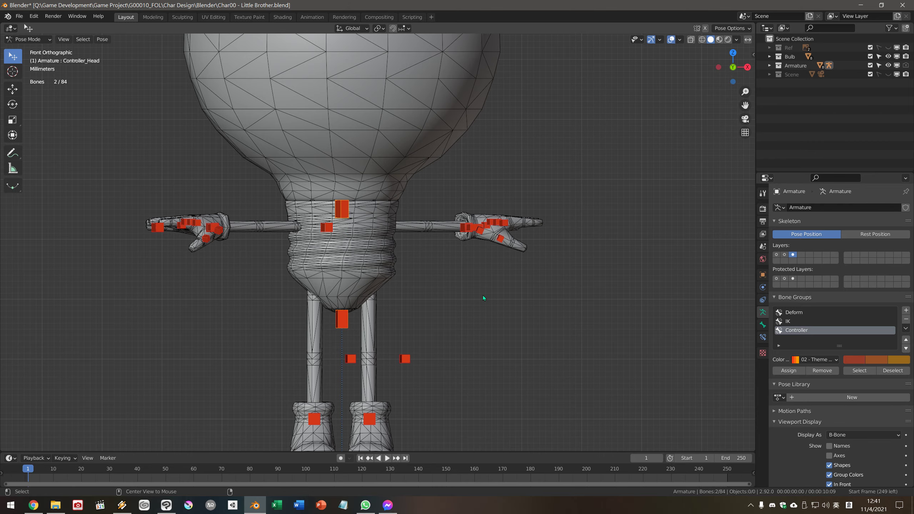
Step: Bend the spine forward, then twist the upper body around the spine's local Z axis
{"action": "mouse_move", "coordinate": [483, 295]}
{"action": "middle_mouse_down"}
{"action": "mouse_move", "coordinate": [509, 307]}
{"action": "mouse_move", "coordinate": [374, 318]}
{"action": "mouse_move", "coordinate": [465, 326]}
{"action": "middle_mouse_up"}
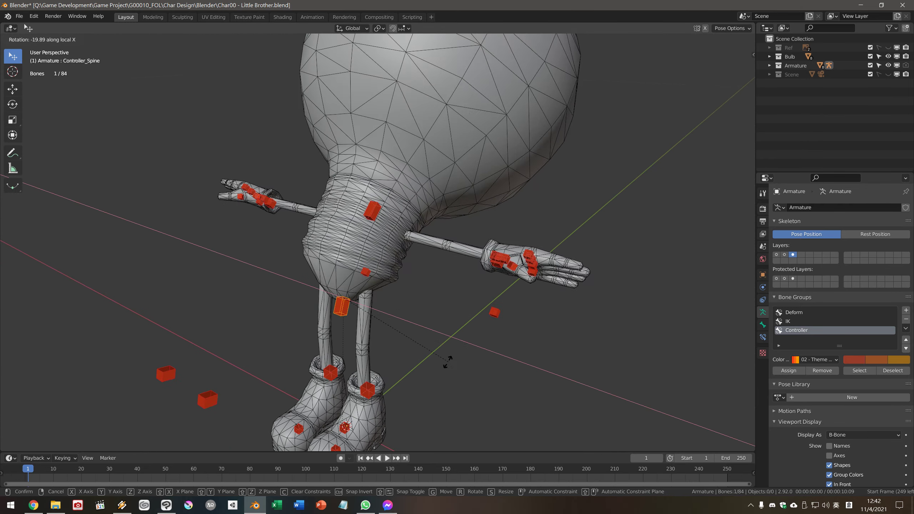
{"action": "left_click", "coordinate": [452, 342]}
{"action": "key", "text": "r"}
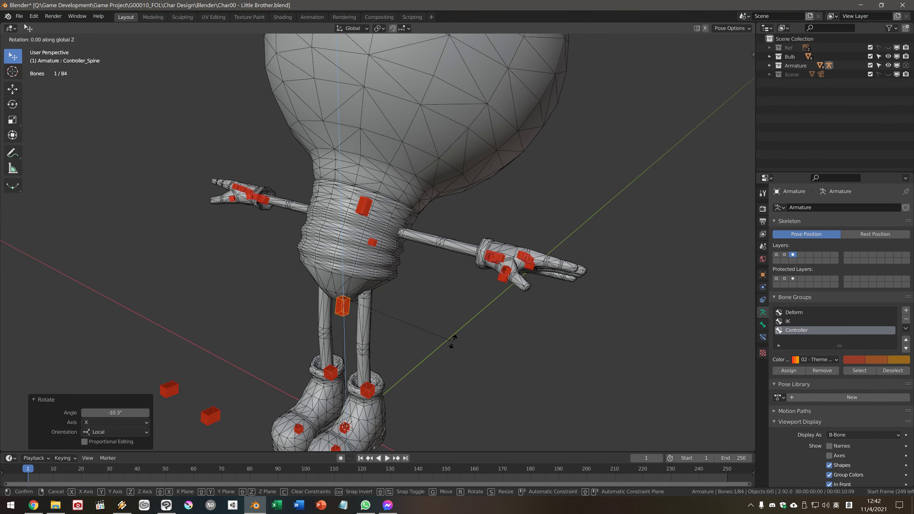
{"action": "key", "text": "z"}
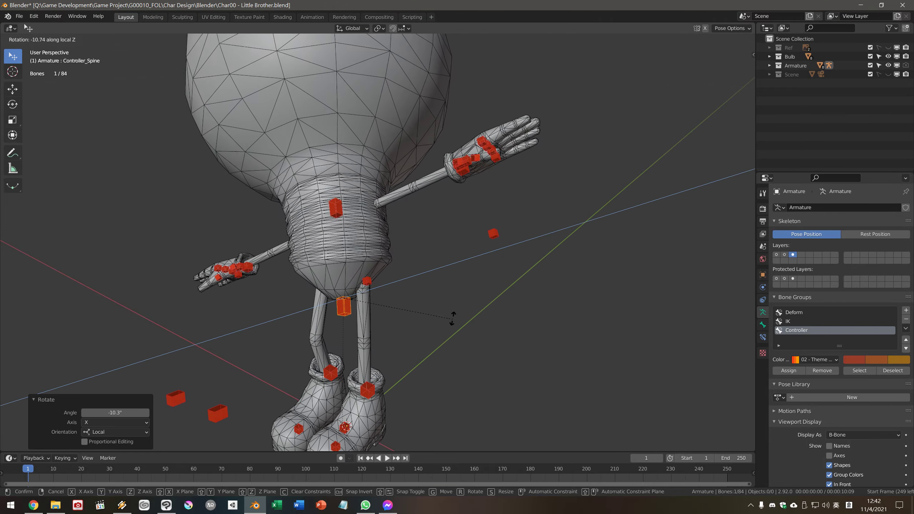
{"action": "left_click", "coordinate": [449, 377]}
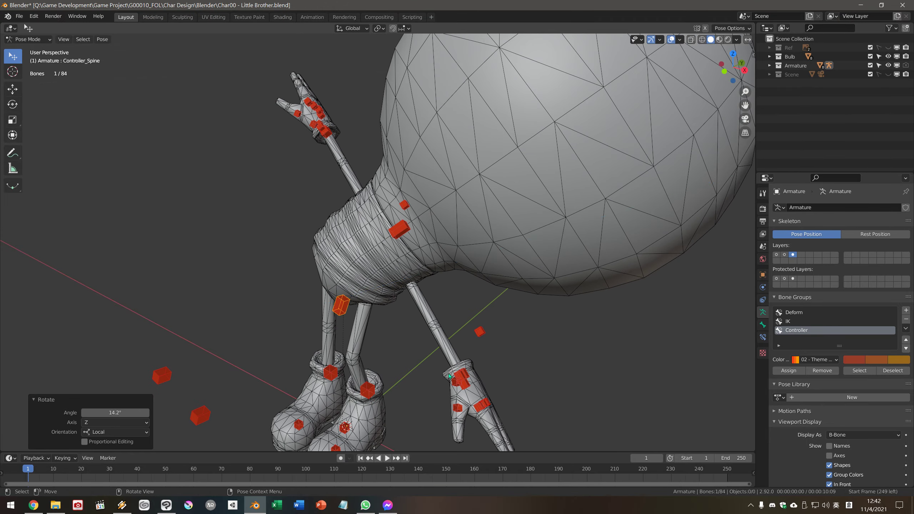
{"action": "scroll", "coordinate": [446, 346], "scroll_direction": "down", "scroll_amount": 2}
{"action": "scroll", "coordinate": [467, 301], "scroll_direction": "down", "scroll_amount": 3}
{"action": "scroll", "coordinate": [476, 264], "scroll_direction": "down", "scroll_amount": 4}
Step: Tip and turn the head, then select all bones and clear their rotations
{"action": "mouse_move", "coordinate": [475, 264]}
{"action": "middle_mouse_down"}
{"action": "mouse_move", "coordinate": [461, 328]}
{"action": "mouse_move", "coordinate": [557, 316]}
{"action": "mouse_move", "coordinate": [516, 314]}
{"action": "mouse_move", "coordinate": [422, 277]}
{"action": "middle_mouse_up"}
{"action": "scroll", "coordinate": [422, 277], "scroll_direction": "up", "scroll_amount": 4}
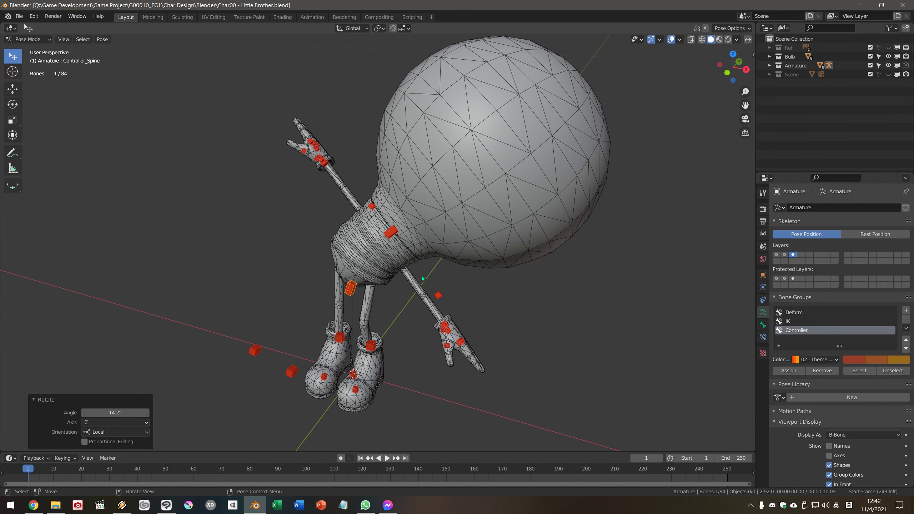
{"action": "left_click", "coordinate": [392, 233]}
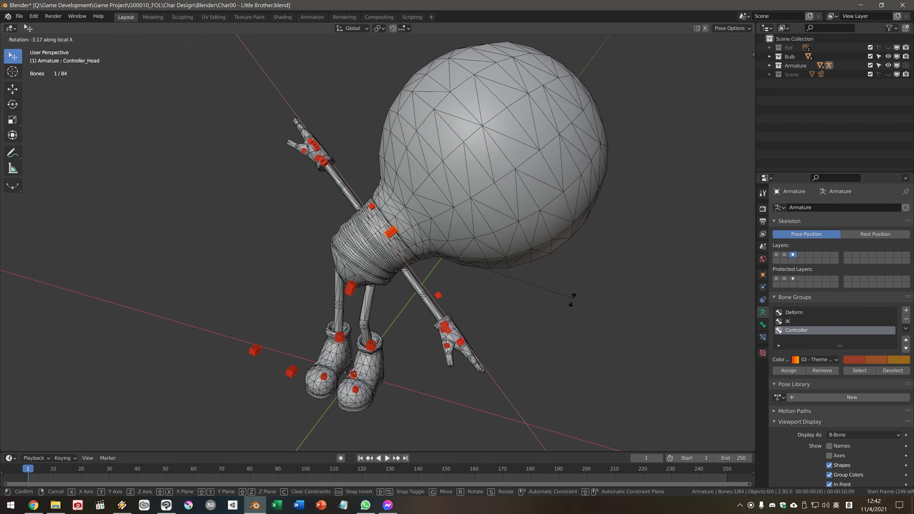
{"action": "left_click", "coordinate": [573, 319]}
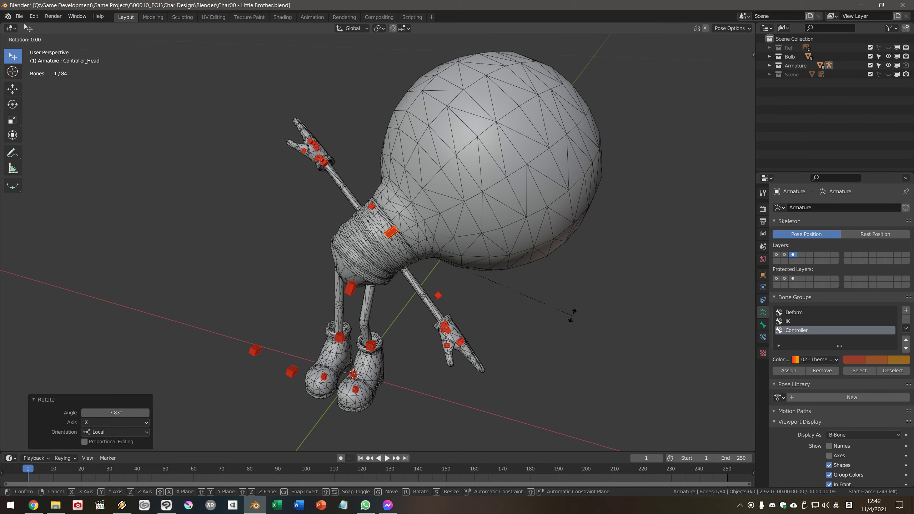
{"action": "left_click", "coordinate": [560, 369]}
{"action": "mouse_move", "coordinate": [559, 369]}
{"action": "middle_mouse_down"}
{"action": "mouse_move", "coordinate": [509, 339]}
{"action": "mouse_move", "coordinate": [470, 275]}
{"action": "mouse_move", "coordinate": [535, 344]}
{"action": "mouse_move", "coordinate": [624, 380]}
{"action": "mouse_move", "coordinate": [708, 332]}
{"action": "mouse_move", "coordinate": [630, 323]}
{"action": "mouse_move", "coordinate": [541, 329]}
{"action": "mouse_move", "coordinate": [605, 357]}
{"action": "middle_mouse_up"}
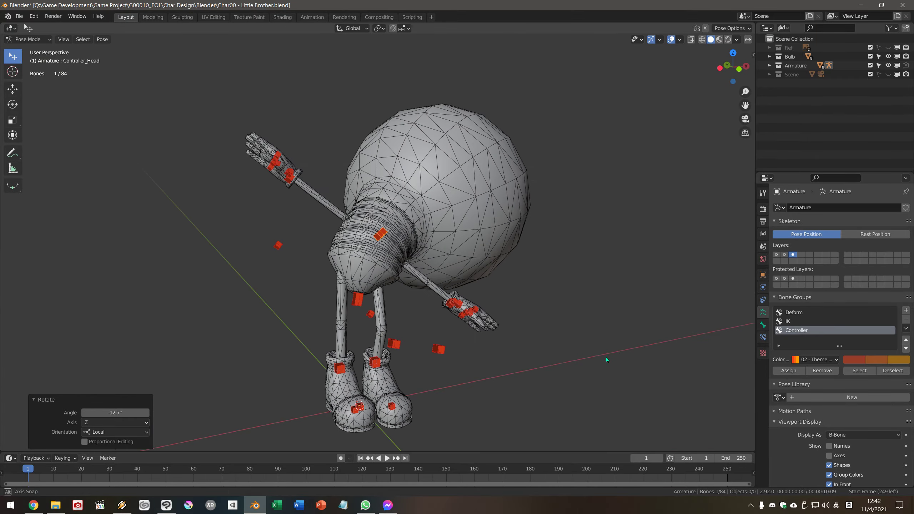
{"action": "key", "text": "a"}
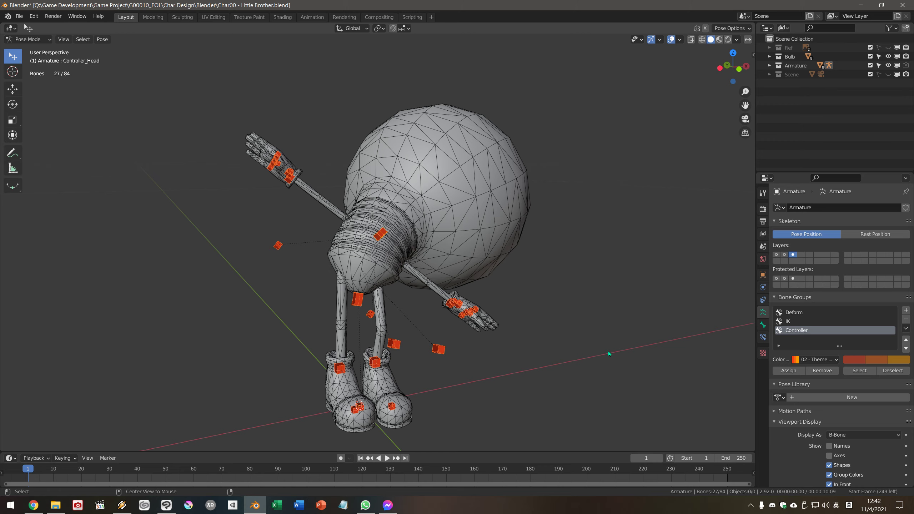
{"action": "key", "text": "alt+r"}
Step: Deselect all and pick the spine controller from the front orthographic view
{"action": "key", "text": "alt+a"}
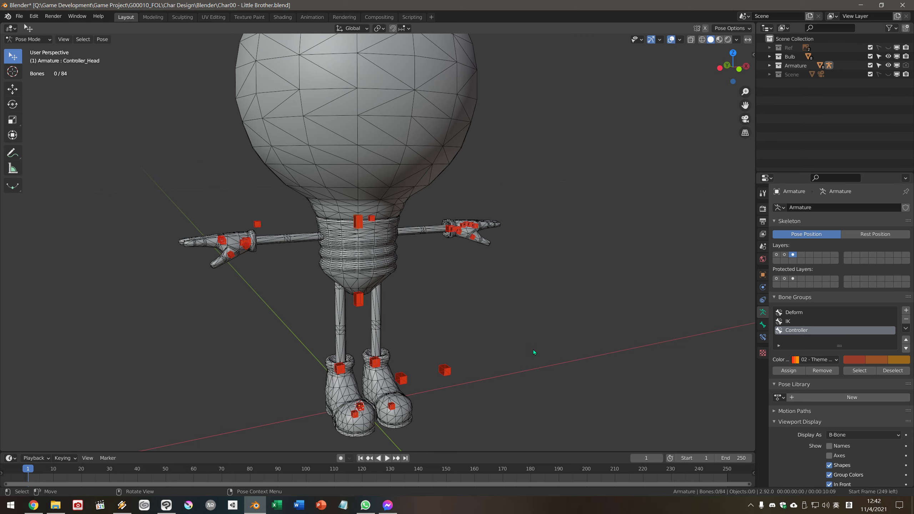
{"action": "middle_click_drag", "start_coordinate": [532, 350], "coordinate": [497, 359]}
{"action": "key", "text": "KP_1"}
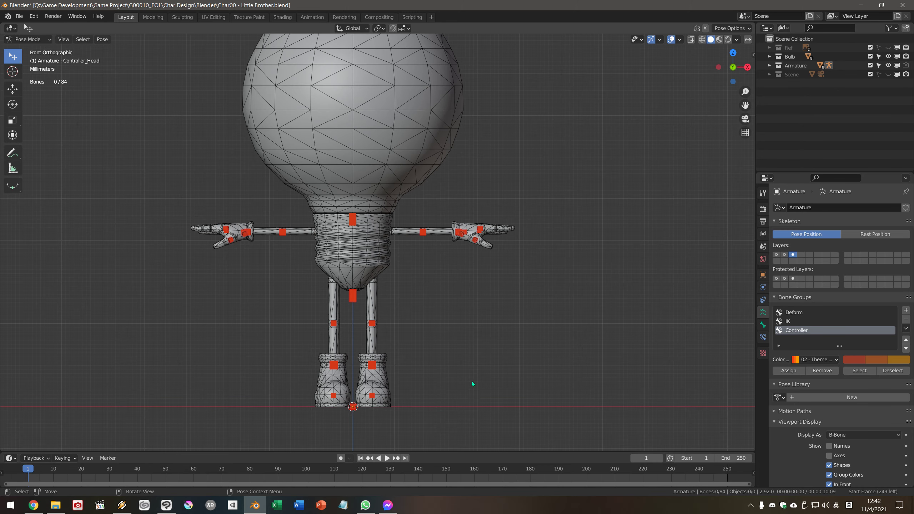
{"action": "scroll", "coordinate": [471, 381], "scroll_direction": "up", "scroll_amount": 2}
{"action": "left_click", "coordinate": [347, 316]}
{"action": "scroll", "coordinate": [439, 337], "scroll_direction": "down", "scroll_amount": 3}
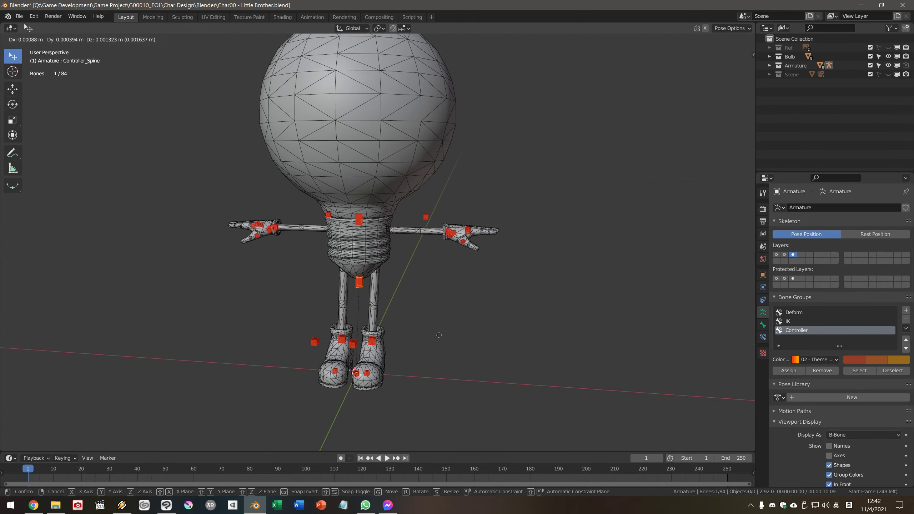
{"action": "mouse_move", "coordinate": [457, 344]}
{"action": "middle_mouse_down"}
{"action": "mouse_move", "coordinate": [441, 358]}
{"action": "mouse_move", "coordinate": [402, 356]}
{"action": "middle_mouse_up"}
{"action": "scroll", "coordinate": [446, 349], "scroll_direction": "down", "scroll_amount": 2}
Step: Test moving the spine controller, then clear its location back to rest
{"action": "key", "text": "g"}
{"action": "left_click", "coordinate": [439, 361]}
{"action": "key", "text": "g"}
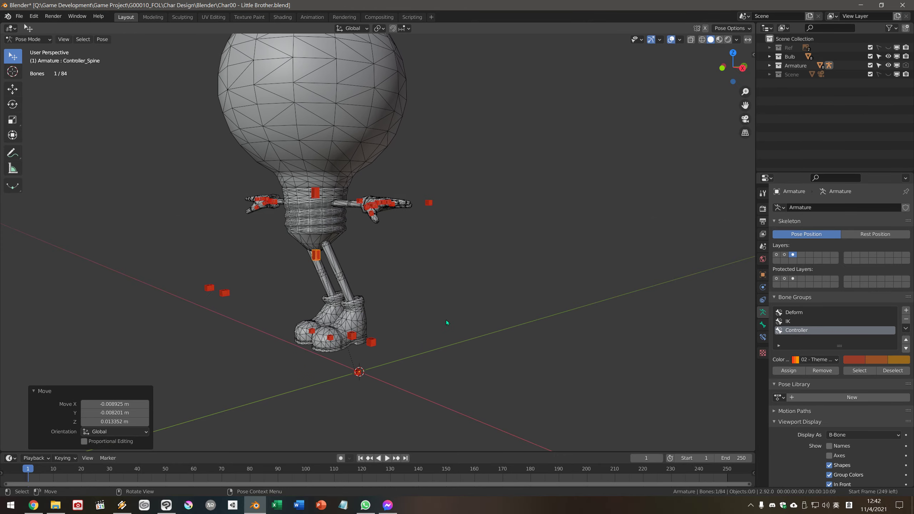
{"action": "key", "text": "alt"}
{"action": "key", "text": "alt+g"}
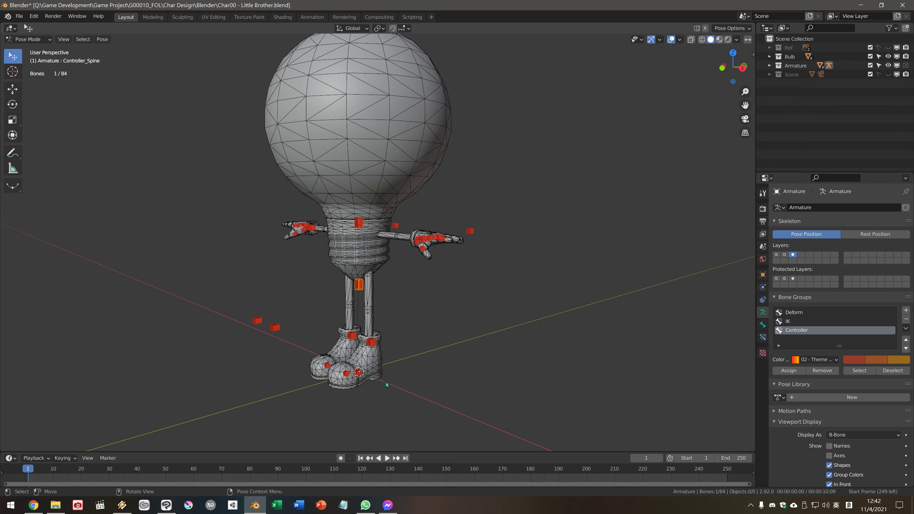
Step: Move the whole character with the root controller
{"action": "scroll", "coordinate": [357, 373], "scroll_direction": "up", "scroll_amount": 2}
{"action": "mouse_move", "coordinate": [357, 373]}
{"action": "middle_mouse_down"}
{"action": "mouse_move", "coordinate": [443, 396]}
{"action": "mouse_move", "coordinate": [403, 389]}
{"action": "middle_mouse_up"}
{"action": "scroll", "coordinate": [387, 393], "scroll_direction": "up", "scroll_amount": 3}
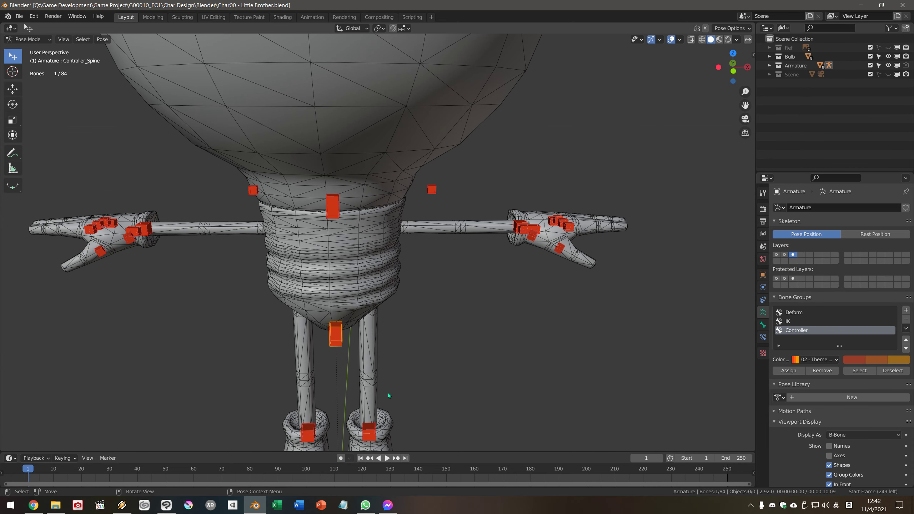
{"action": "middle_click_drag", "start_coordinate": [354, 416], "coordinate": [352, 360], "text": "shift"}
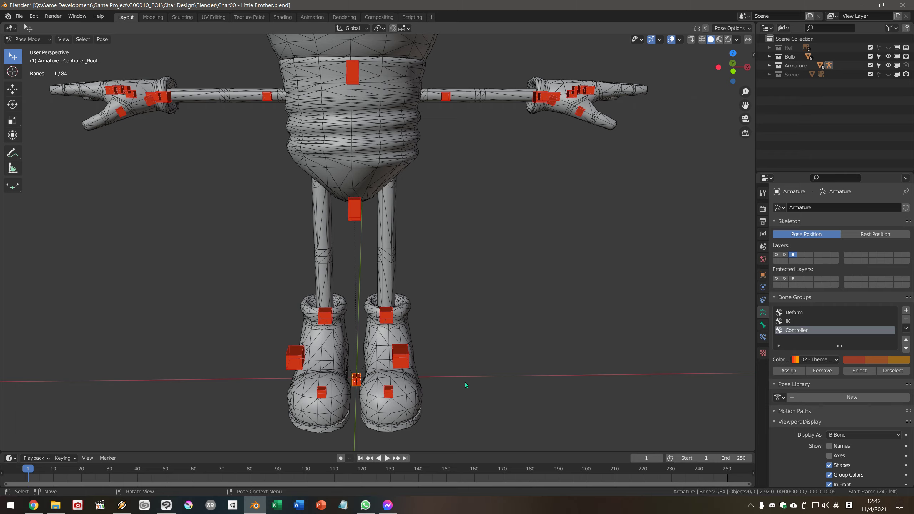
{"action": "mouse_move", "coordinate": [465, 383]}
{"action": "middle_mouse_down"}
{"action": "mouse_move", "coordinate": [452, 379]}
{"action": "mouse_move", "coordinate": [472, 334]}
{"action": "middle_mouse_up"}
{"action": "scroll", "coordinate": [447, 373], "scroll_direction": "down", "scroll_amount": 2}
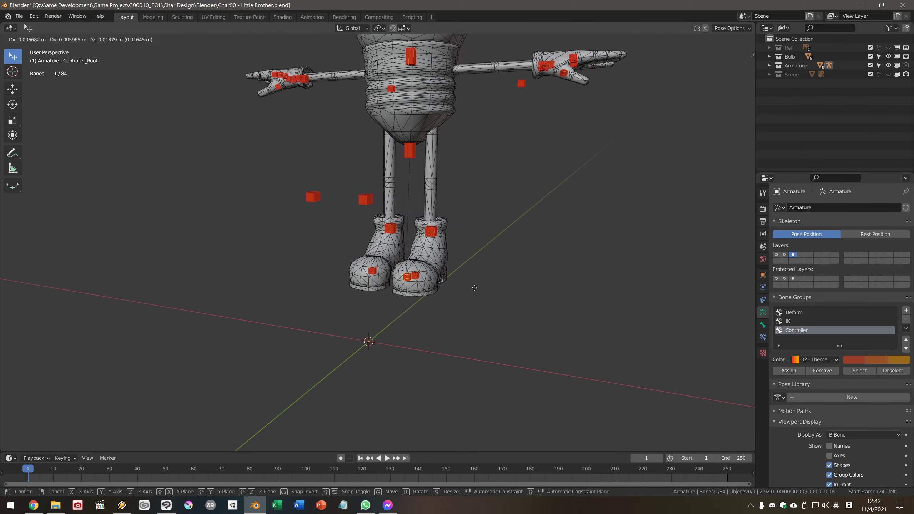
{"action": "scroll", "coordinate": [471, 335], "scroll_direction": "down", "scroll_amount": 2}
{"action": "scroll", "coordinate": [448, 298], "scroll_direction": "down", "scroll_amount": 1}
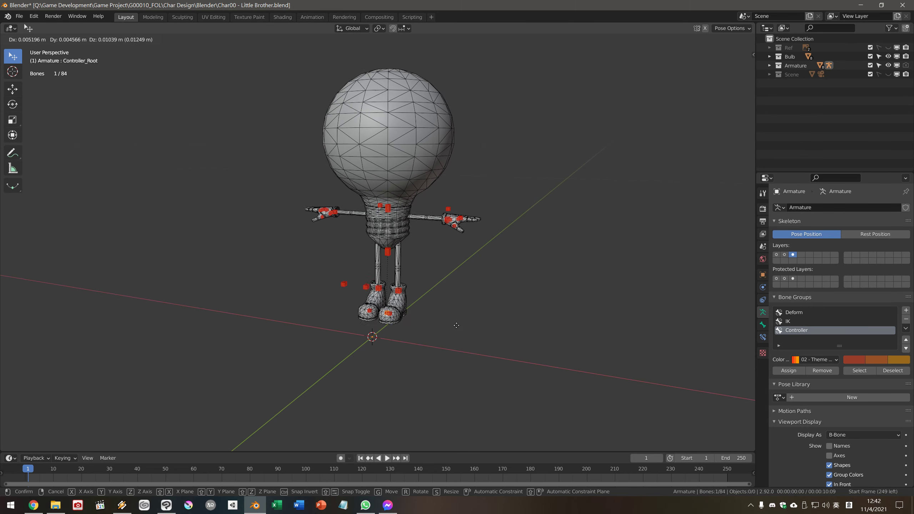
{"action": "middle_click_drag", "start_coordinate": [449, 298], "coordinate": [460, 341], "text": "shift"}
{"action": "scroll", "coordinate": [475, 329], "scroll_direction": "up", "scroll_amount": 1}
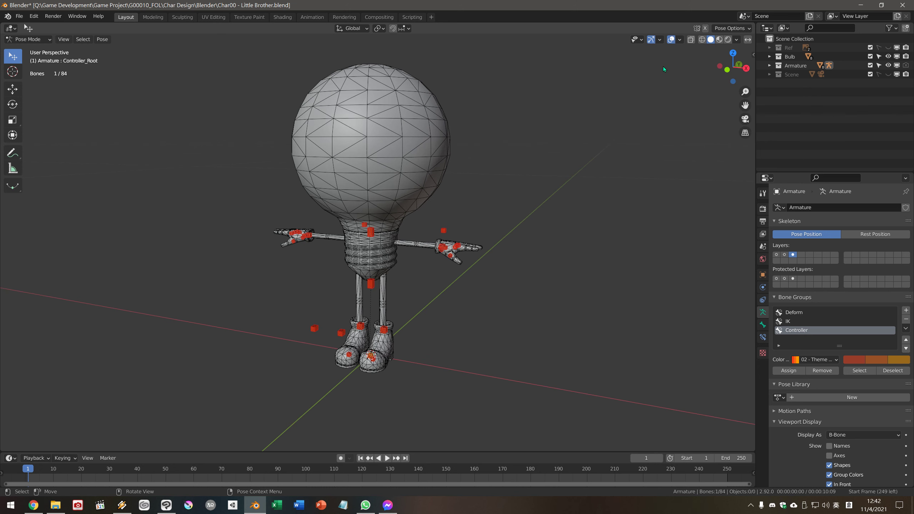
Step: Turn off the Wireframe viewport overlay
{"action": "left_click", "coordinate": [679, 39]}
{"action": "left_click", "coordinate": [625, 188]}
{"action": "mouse_move", "coordinate": [561, 284]}
{"action": "middle_mouse_down"}
{"action": "mouse_move", "coordinate": [506, 353]}
{"action": "mouse_move", "coordinate": [502, 327]}
{"action": "mouse_move", "coordinate": [494, 340]}
{"action": "middle_mouse_up"}
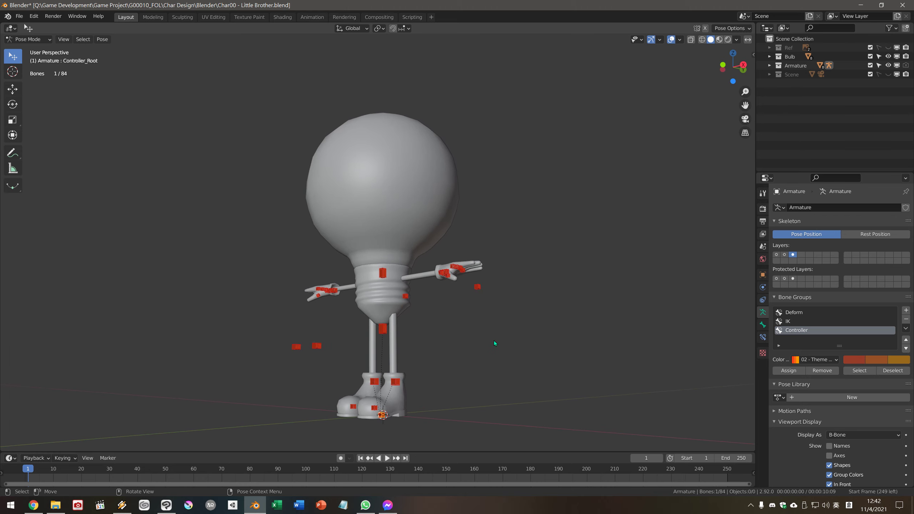